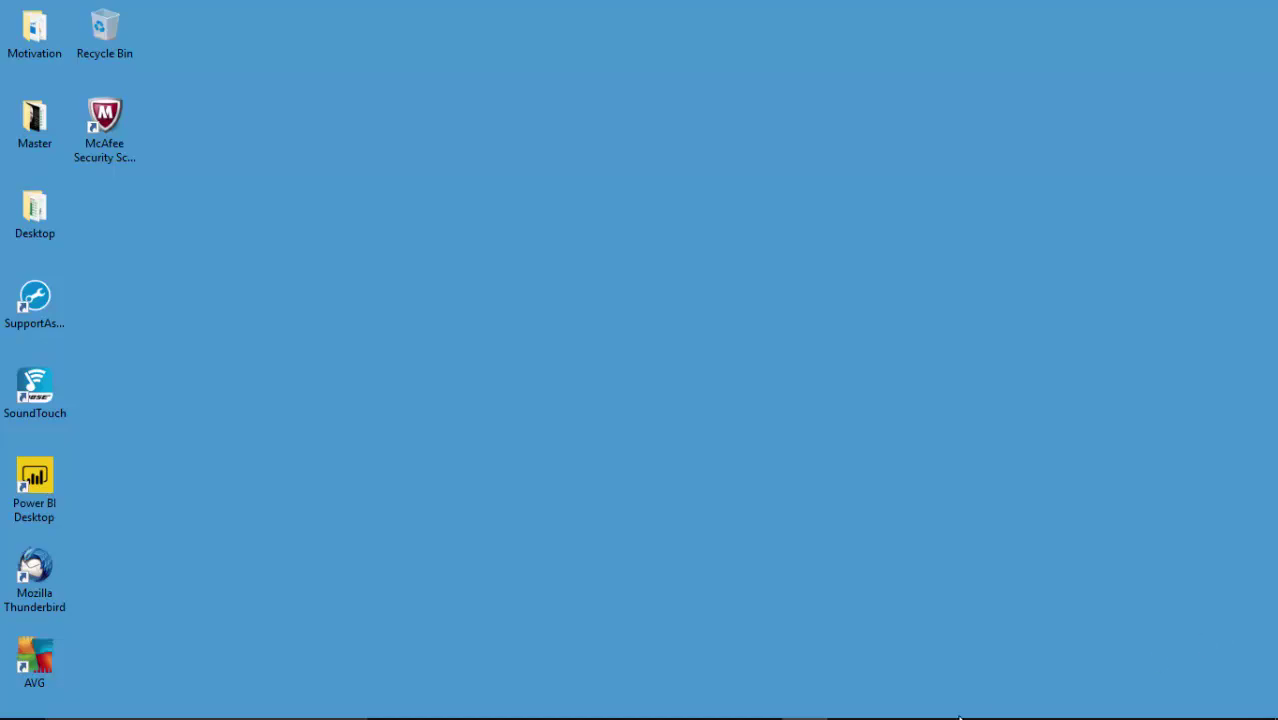
Review the NATURALLEFTOUTERJOIN reference page and the Left Join presentation
mouse_move(600, 715)
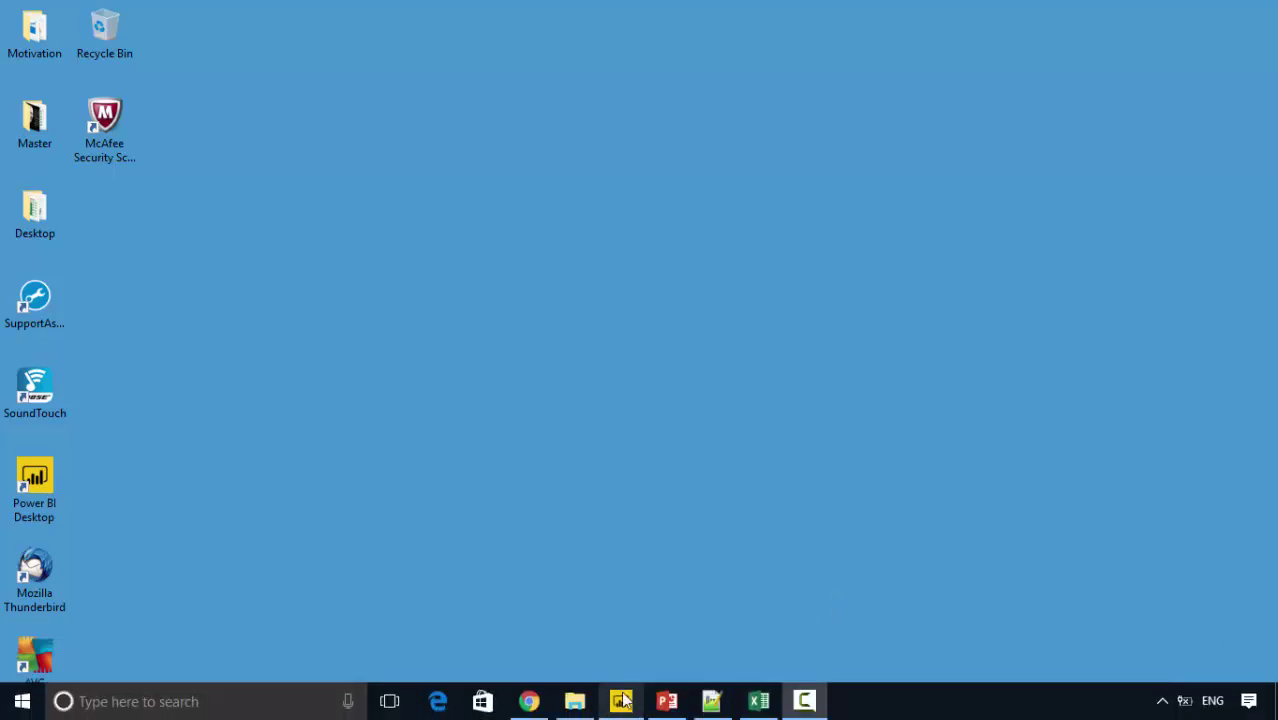
click(537, 703)
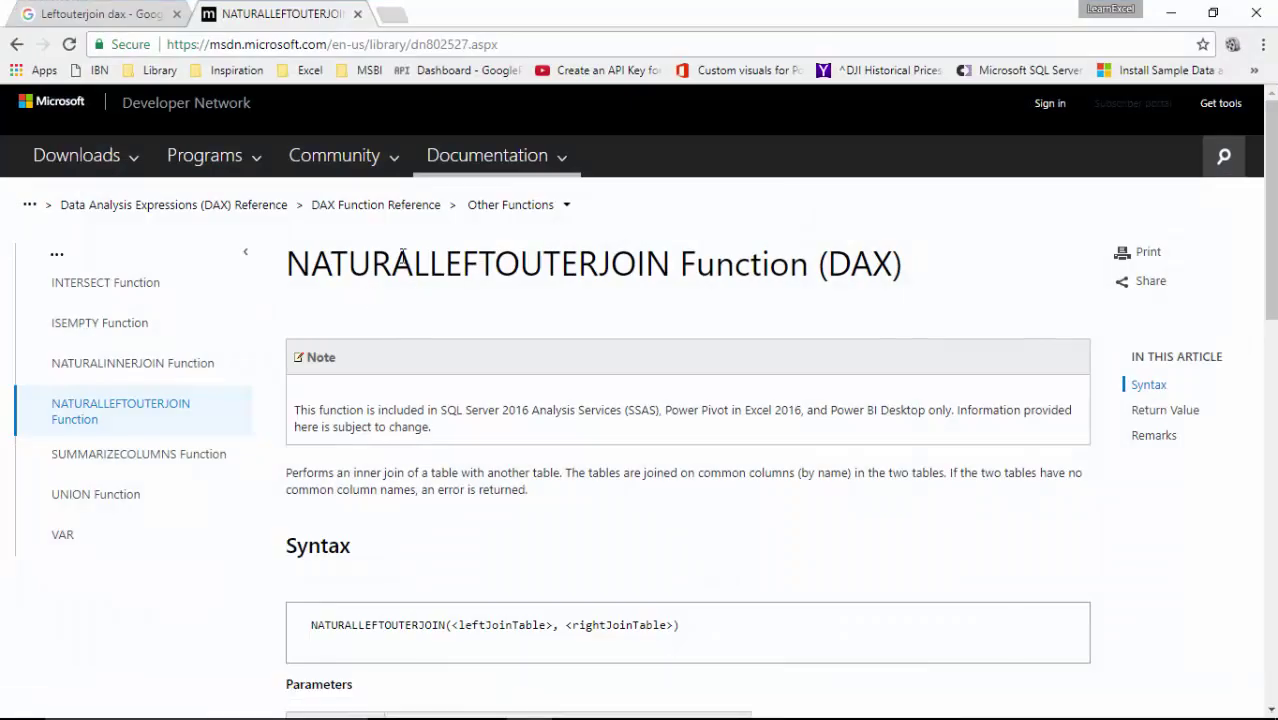
click(1171, 12)
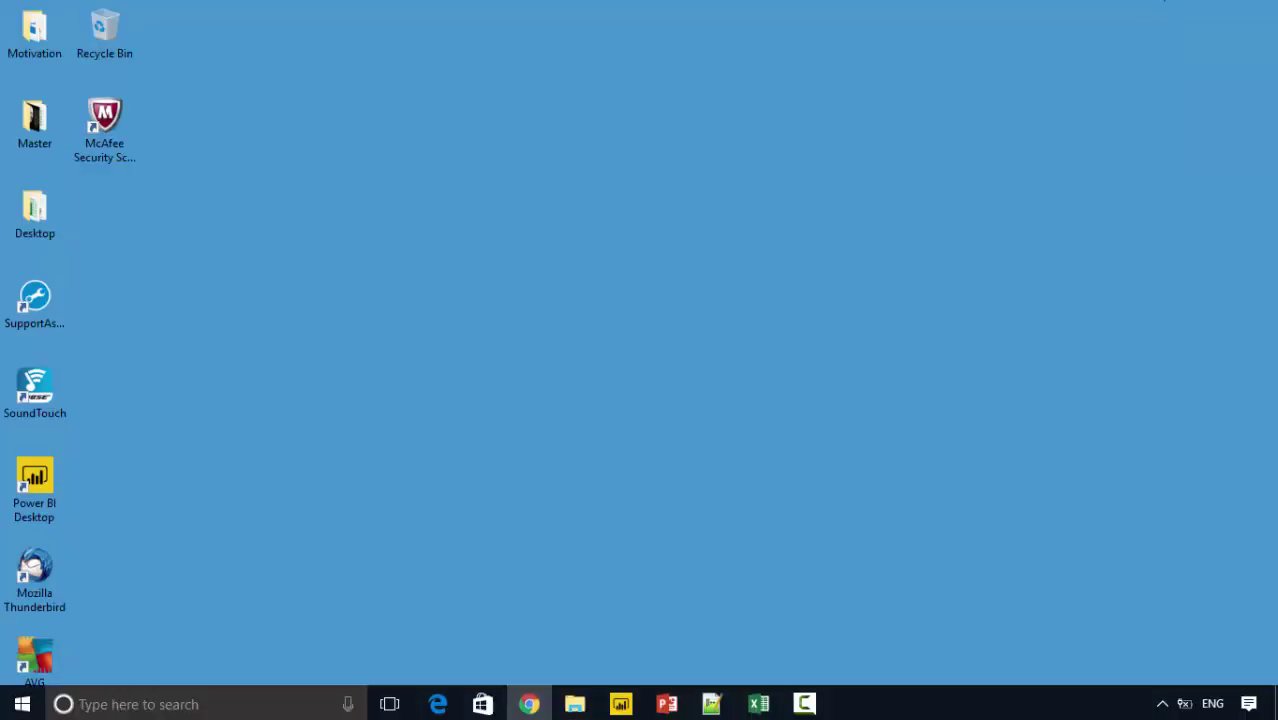
click(667, 703)
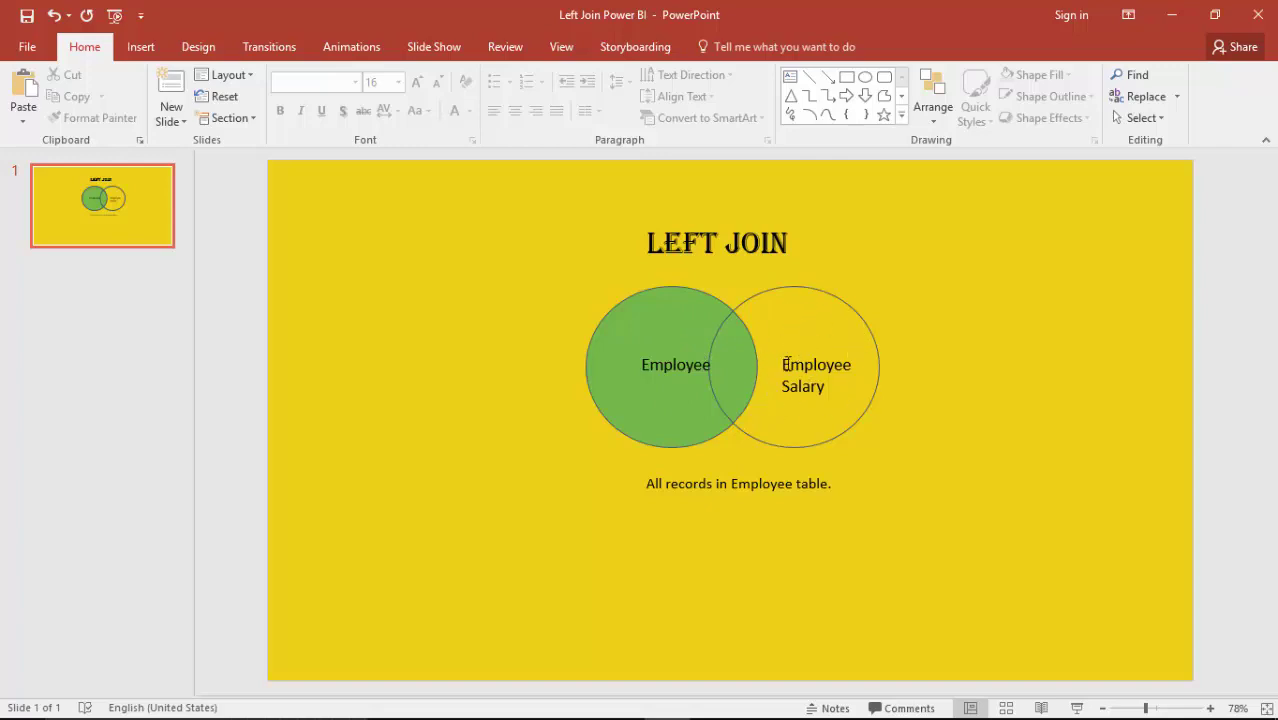
click(1172, 22)
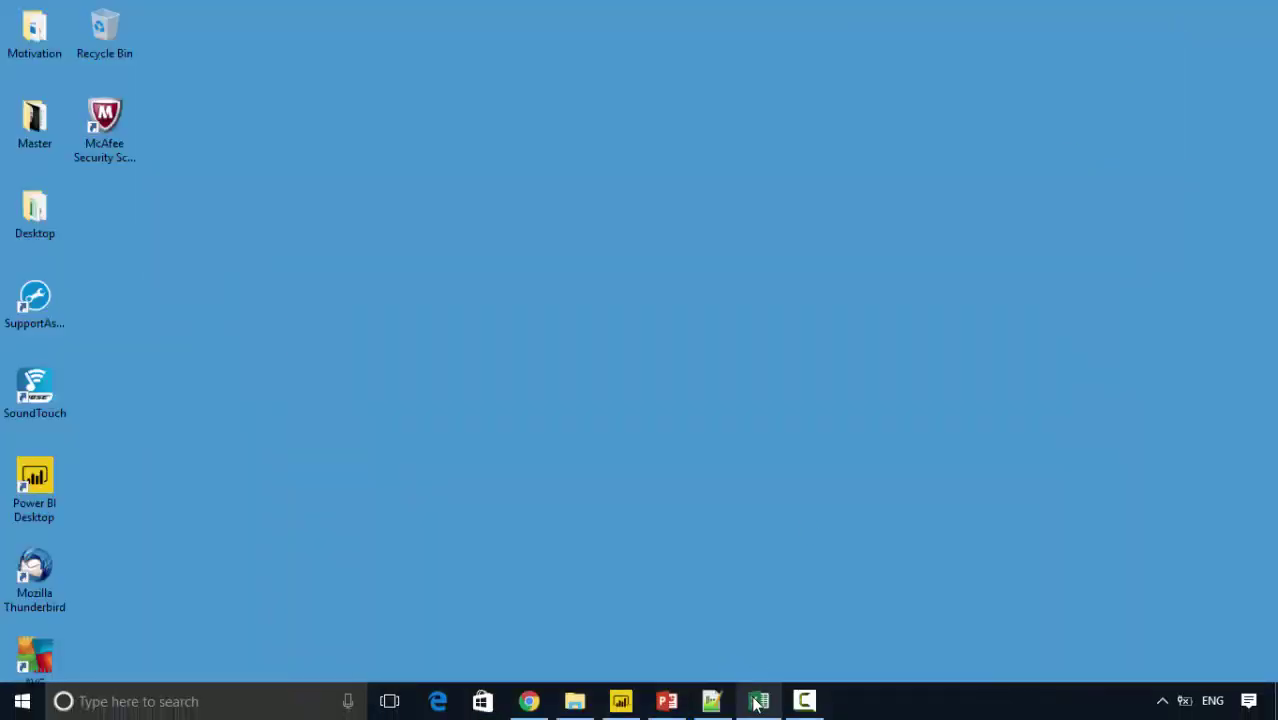
In the Employees workbook, highlight the employee table and the yellow rows for employees 7 onward
click(760, 703)
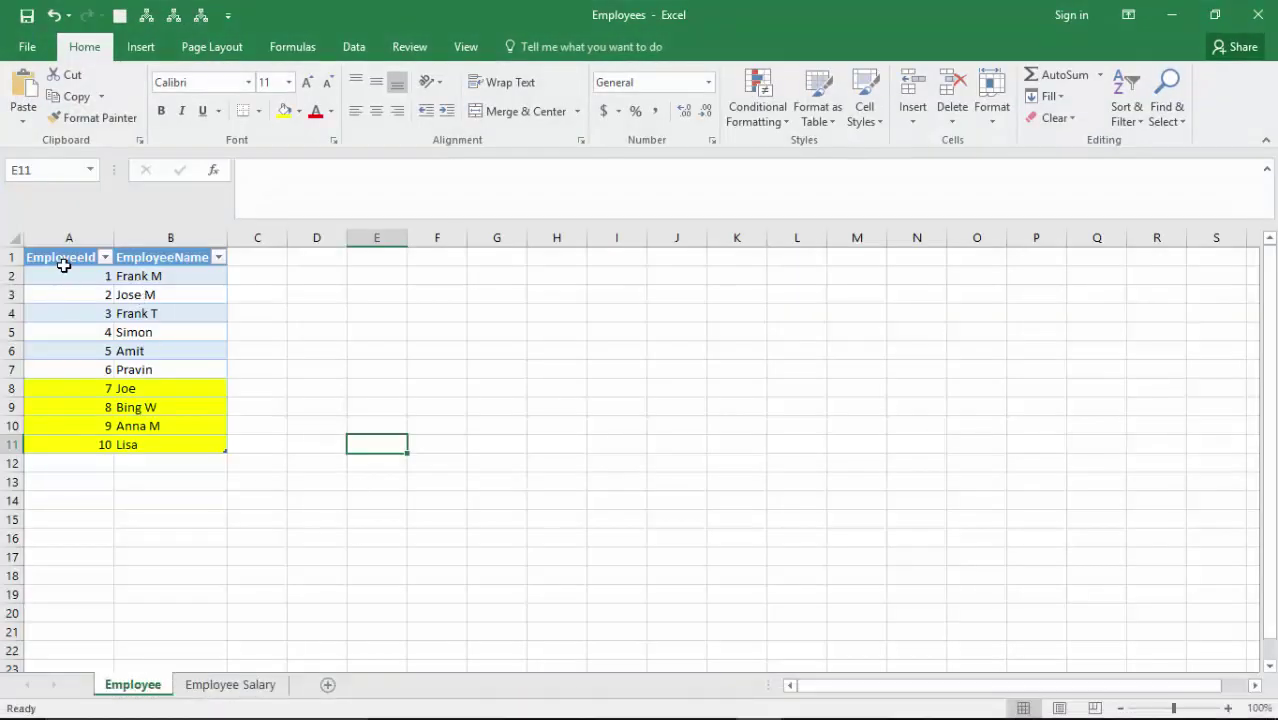
drag(63, 262, 140, 444)
click(343, 400)
drag(78, 395, 145, 447)
click(231, 686)
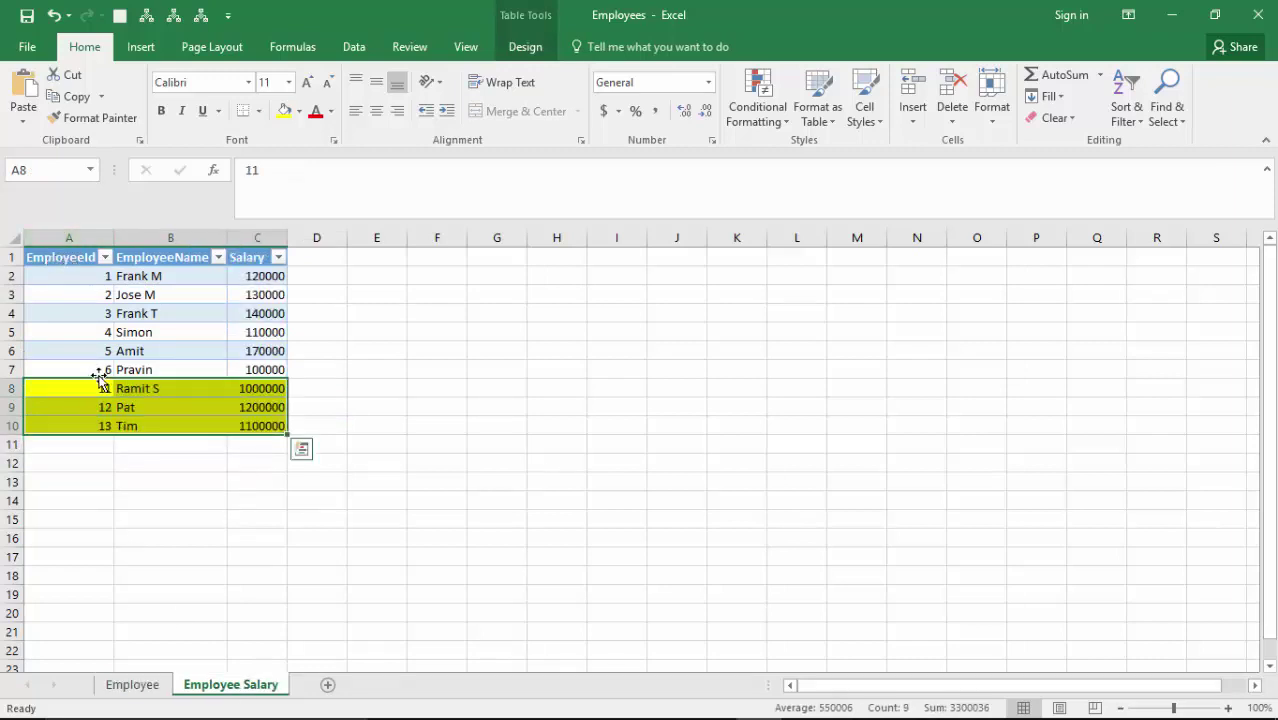
click(83, 537)
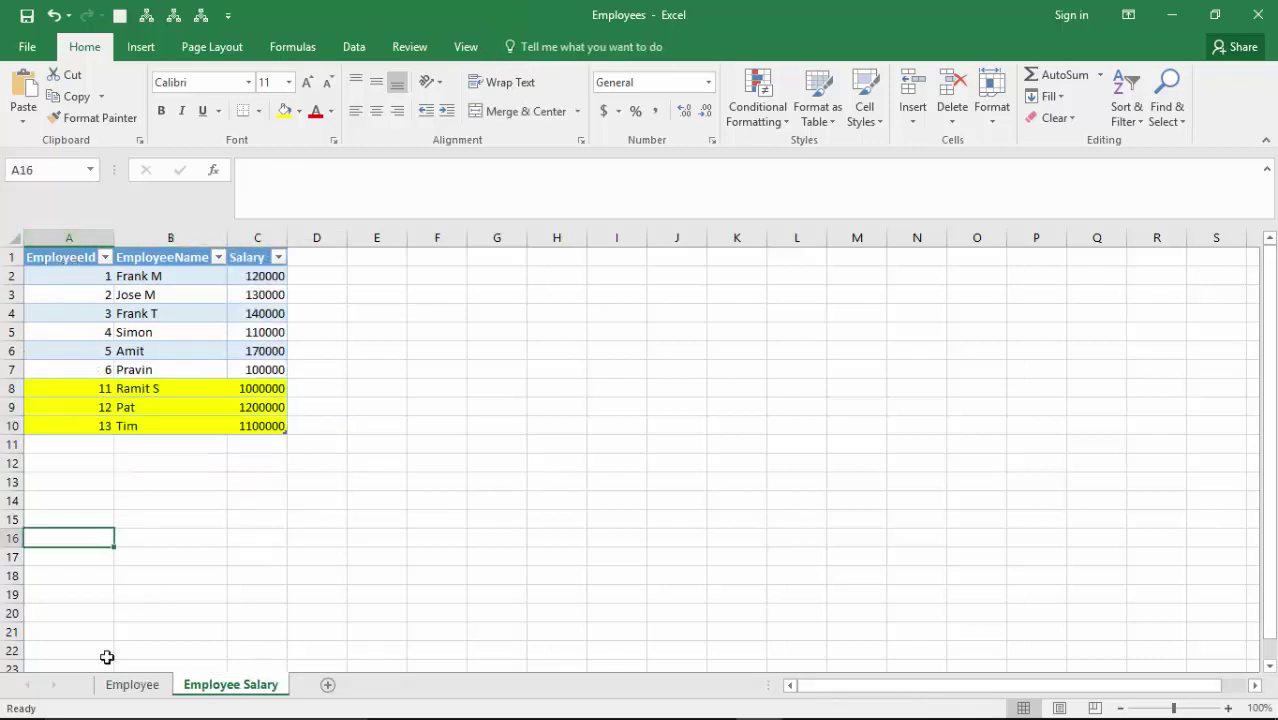
Compare sheets: employees 7–10 lack salaries, salaries 11–13 lack employees, IDs 1–6 match
click(133, 684)
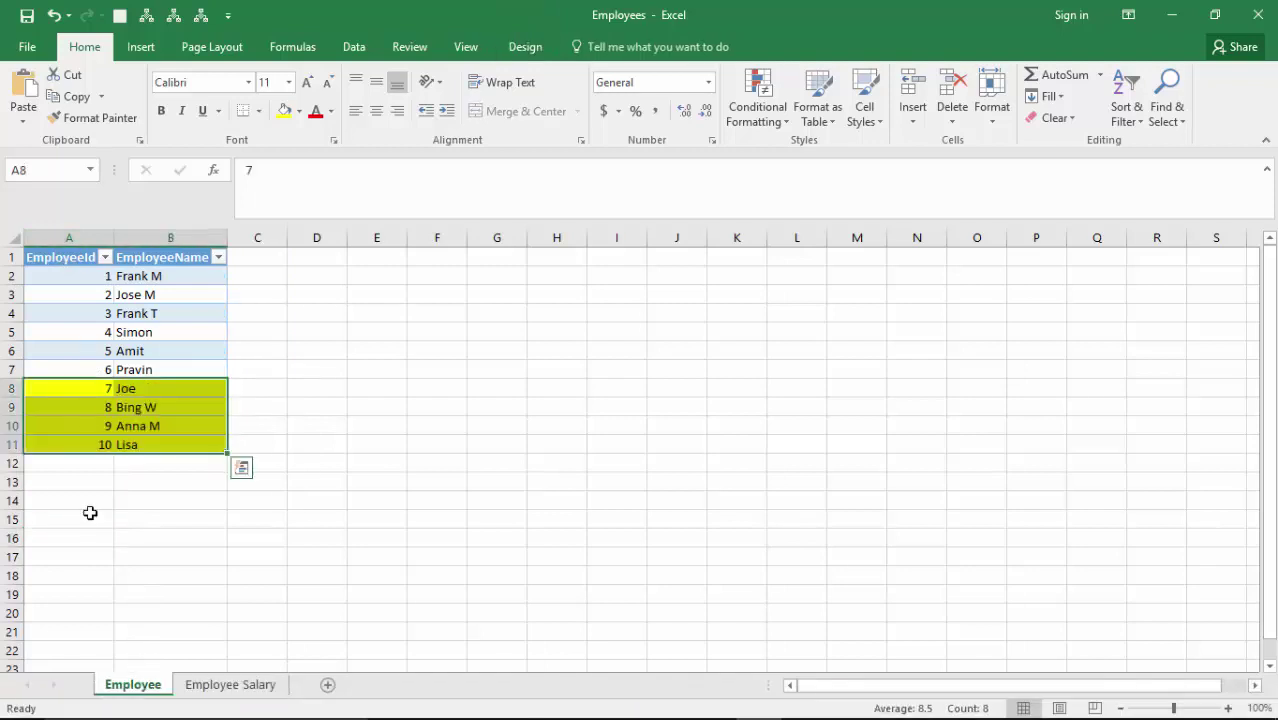
drag(88, 392, 165, 463)
click(222, 685)
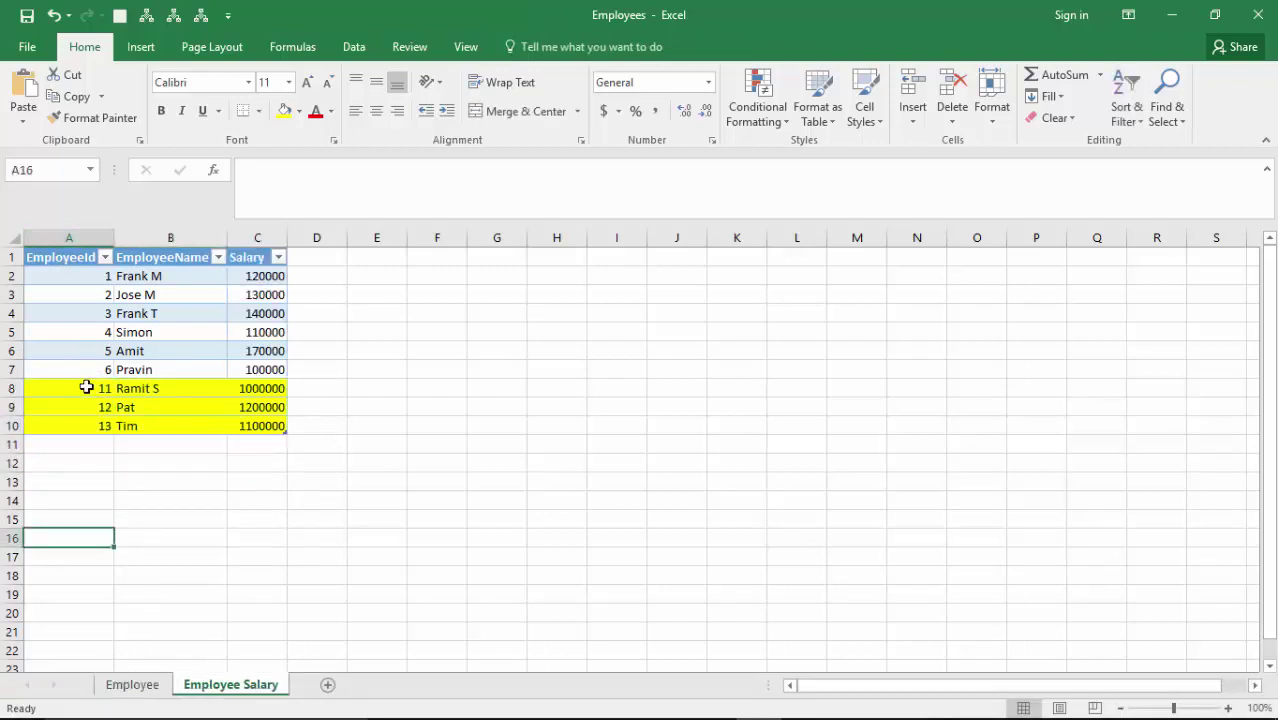
drag(86, 389, 257, 424)
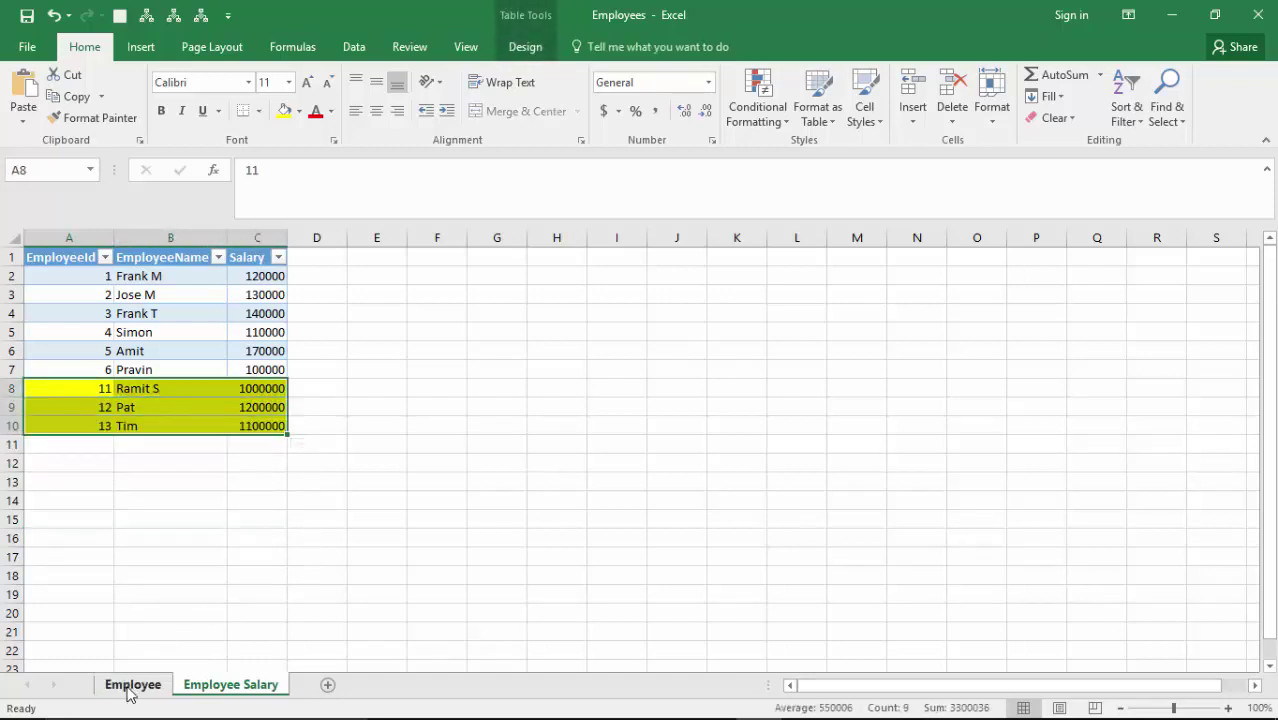
click(130, 688)
click(280, 356)
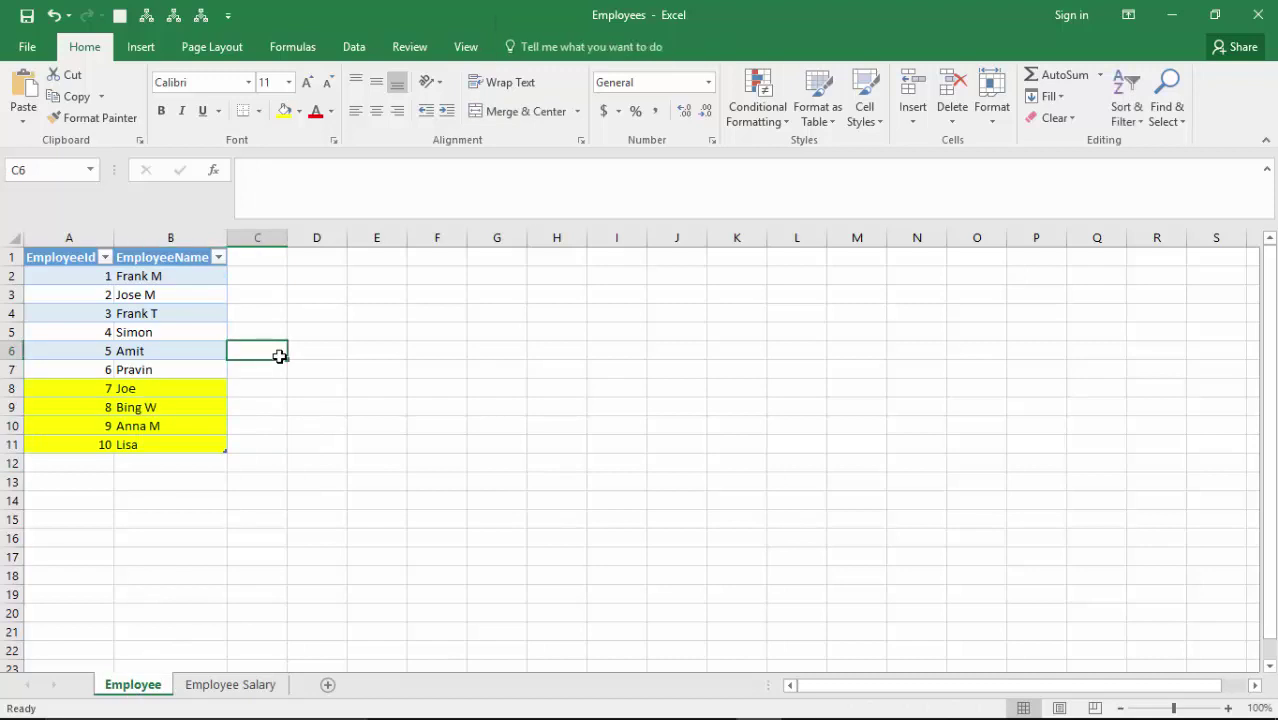
drag(84, 276, 183, 371)
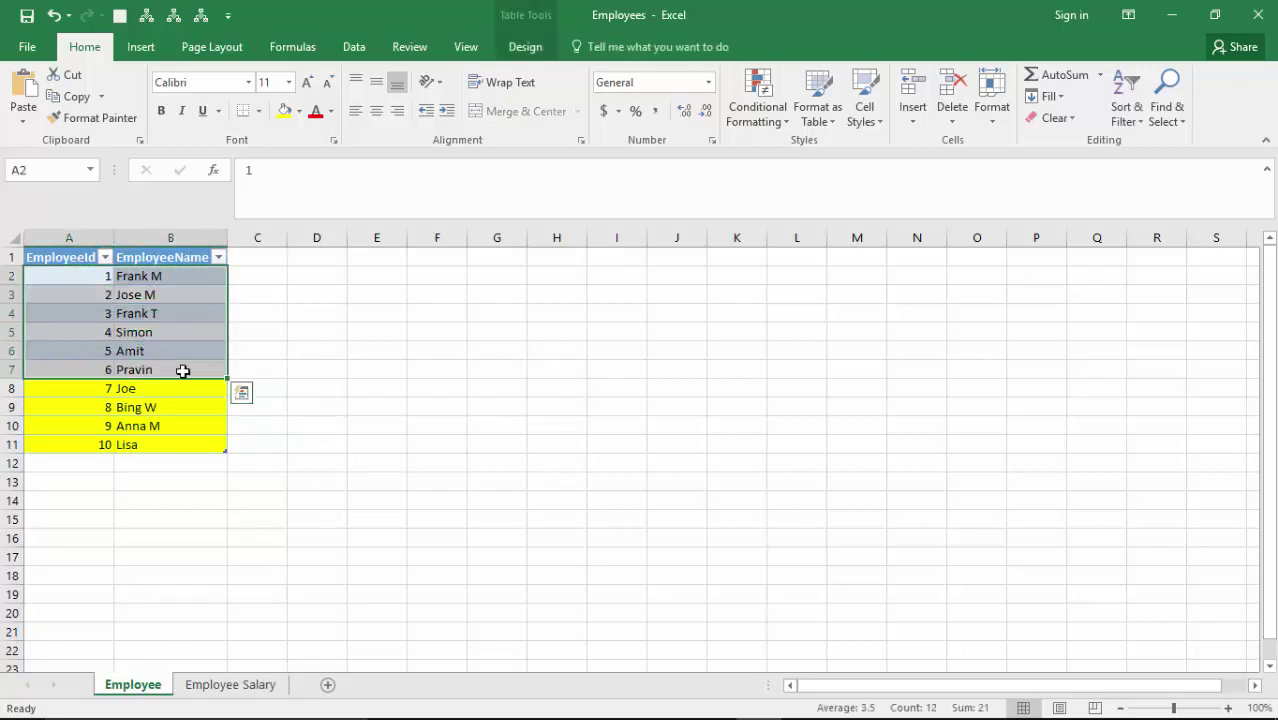
click(208, 688)
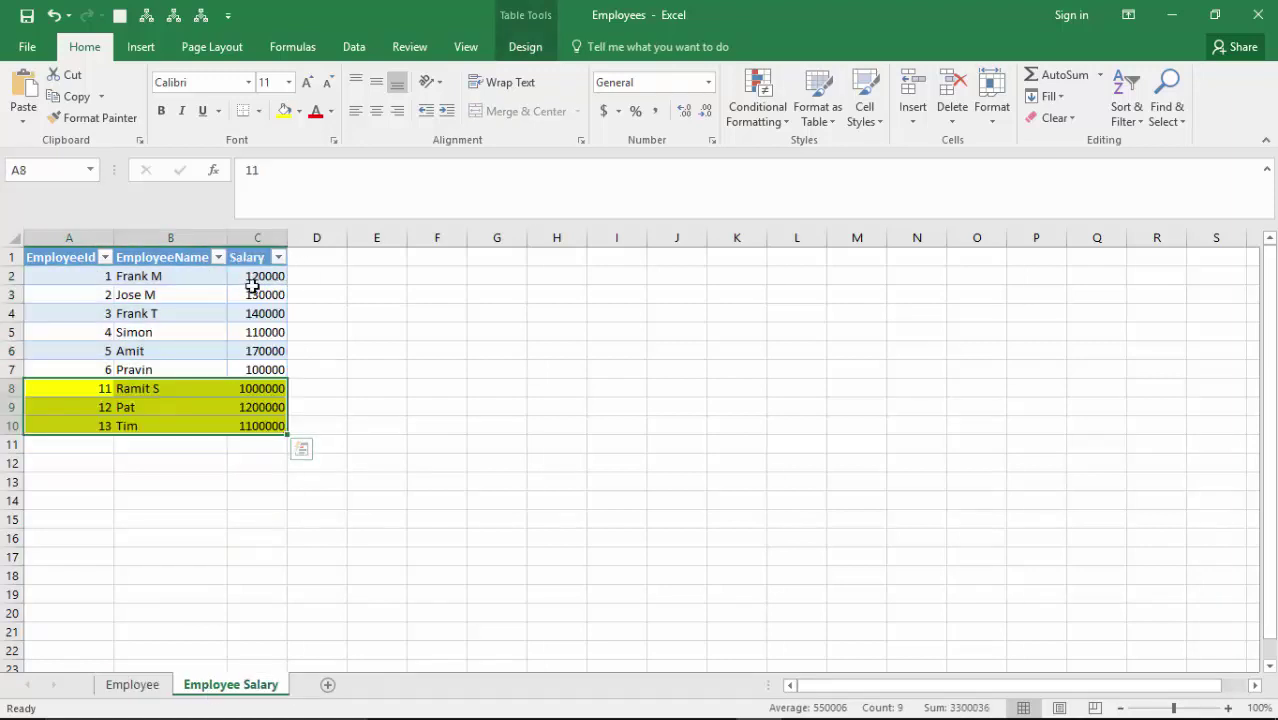
drag(252, 280, 257, 366)
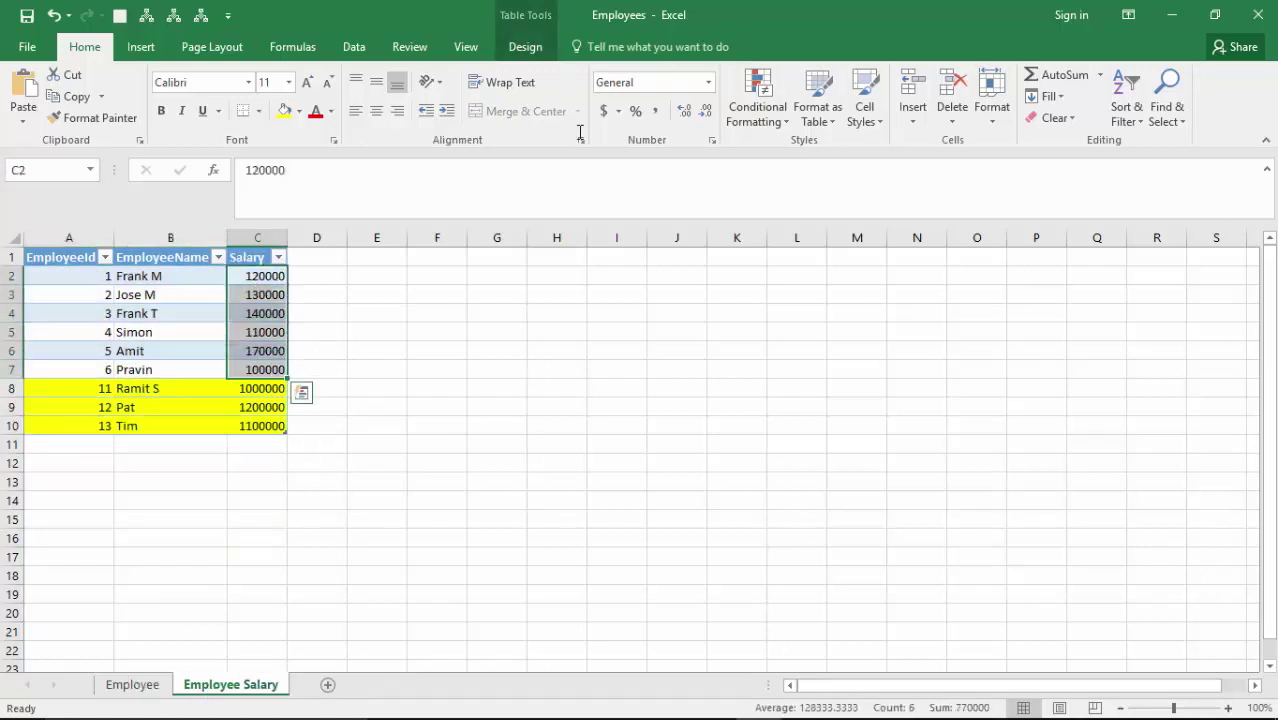
In Power BI's Data view, inspect the Employee Salary columns EmployeeId and Salary, then the Employee table
click(1175, 15)
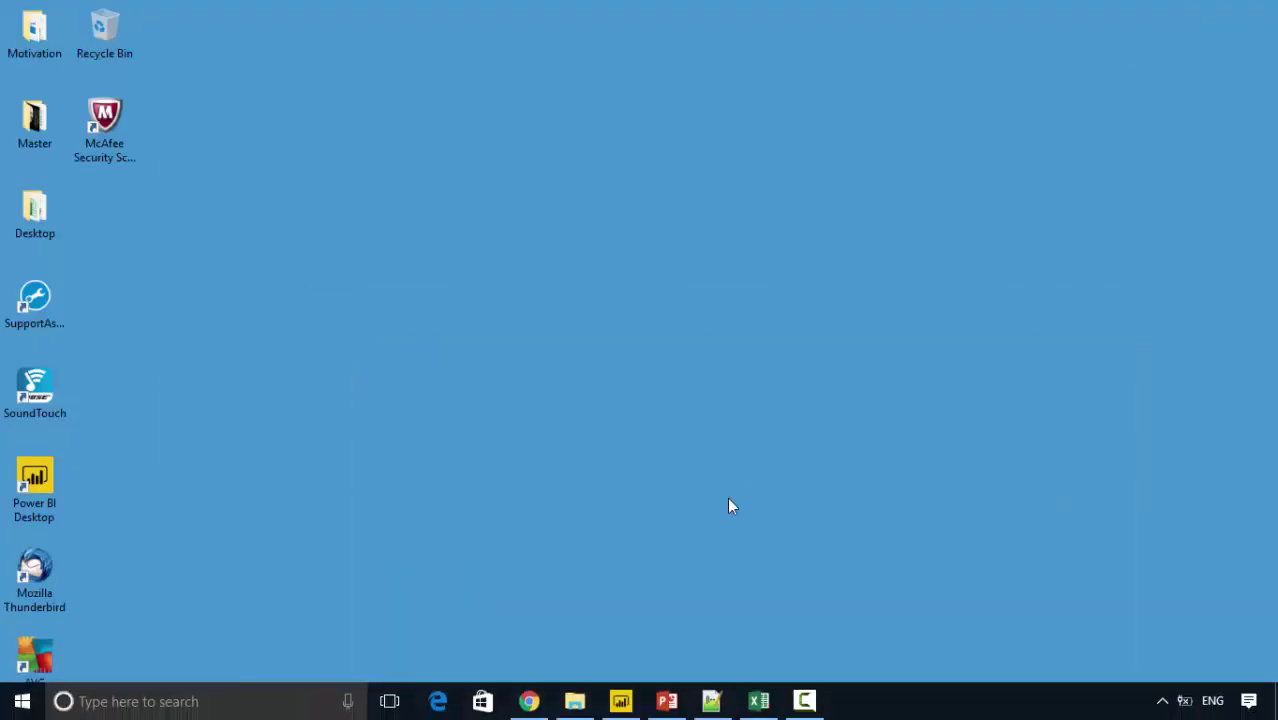
click(620, 701)
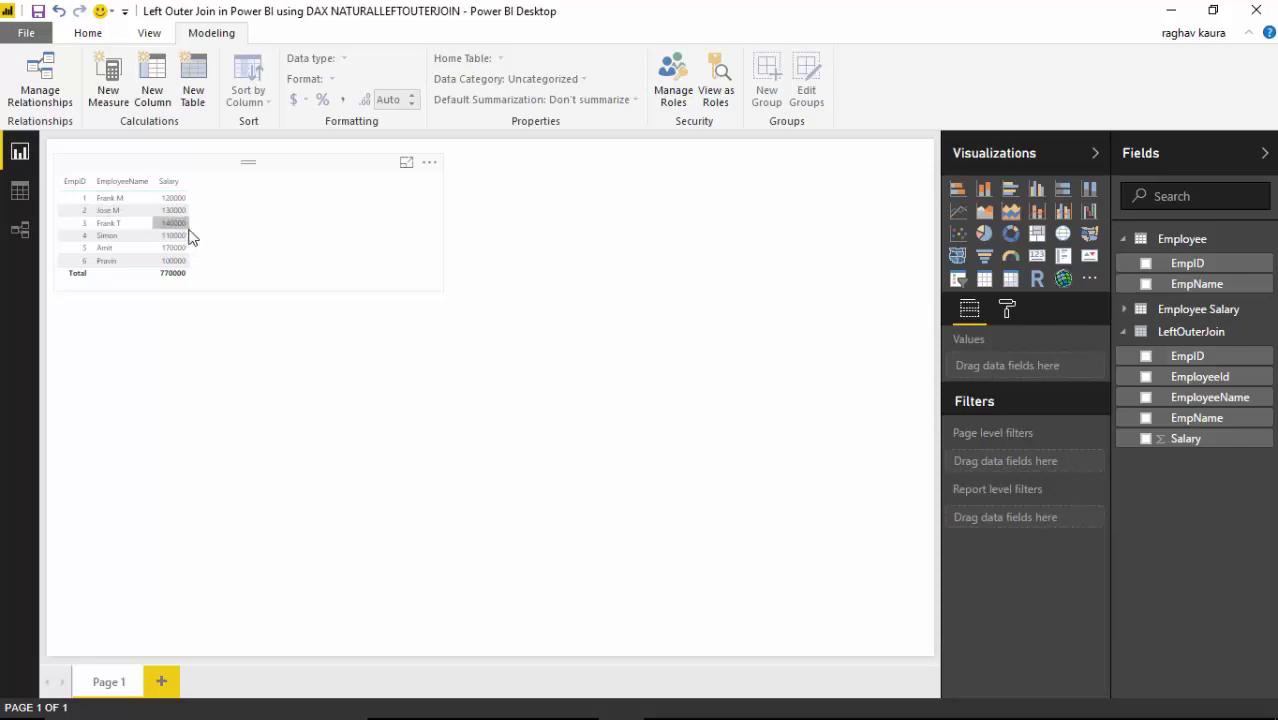
click(21, 191)
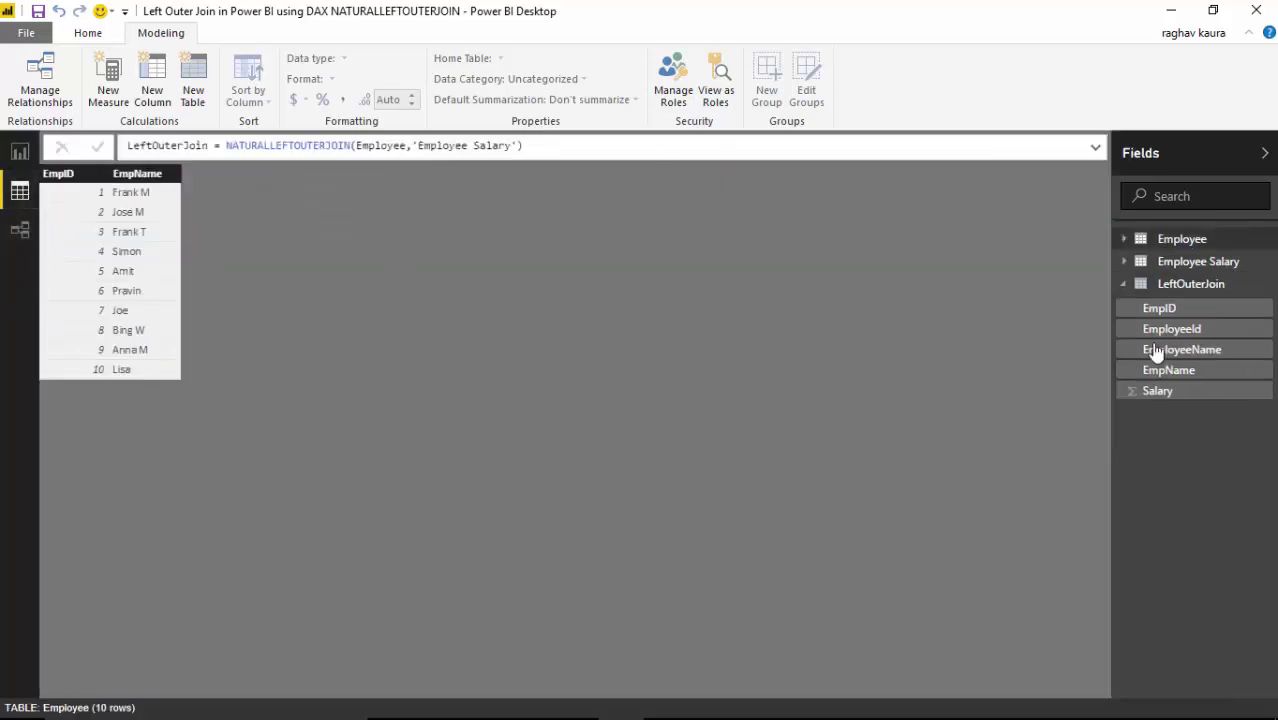
click(1124, 240)
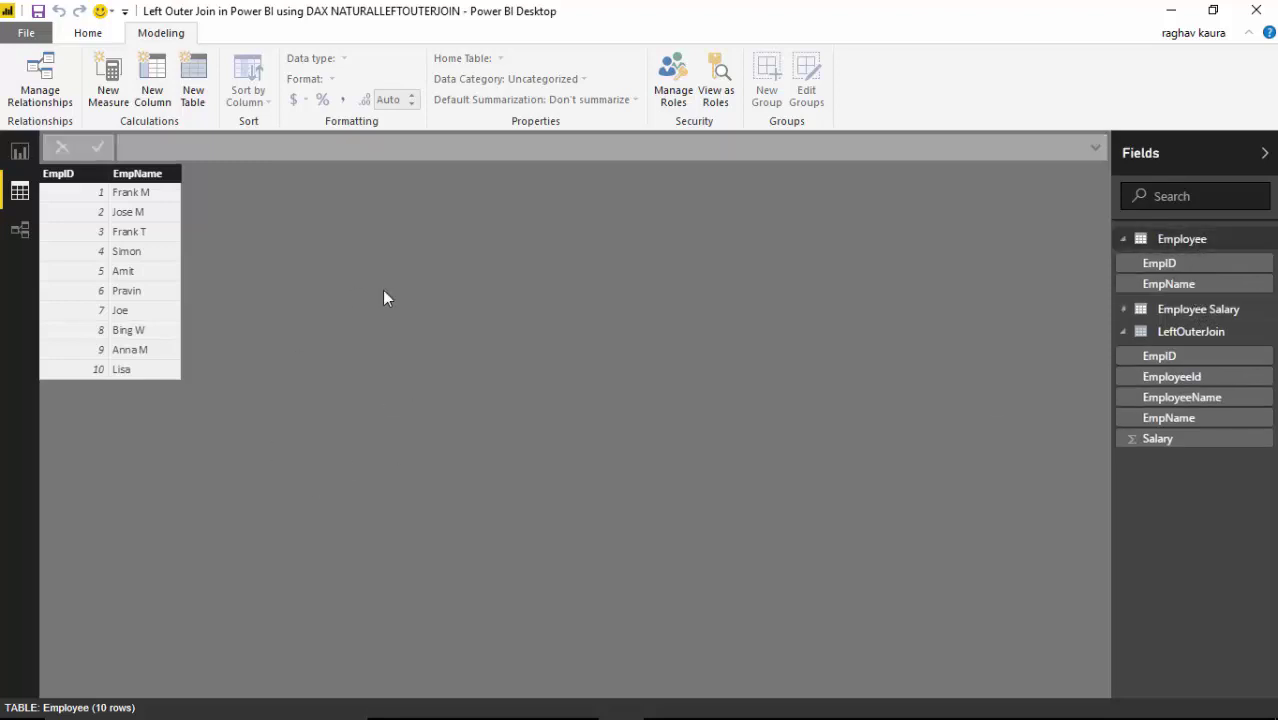
click(1125, 240)
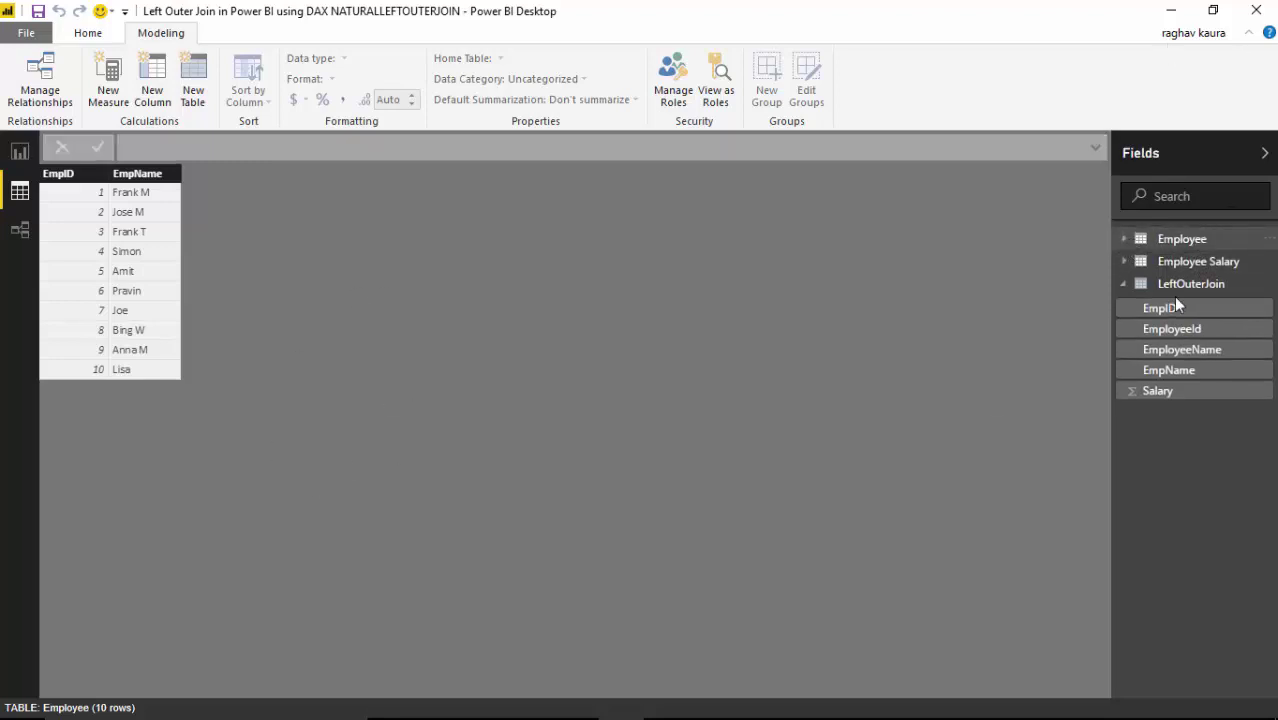
click(1190, 264)
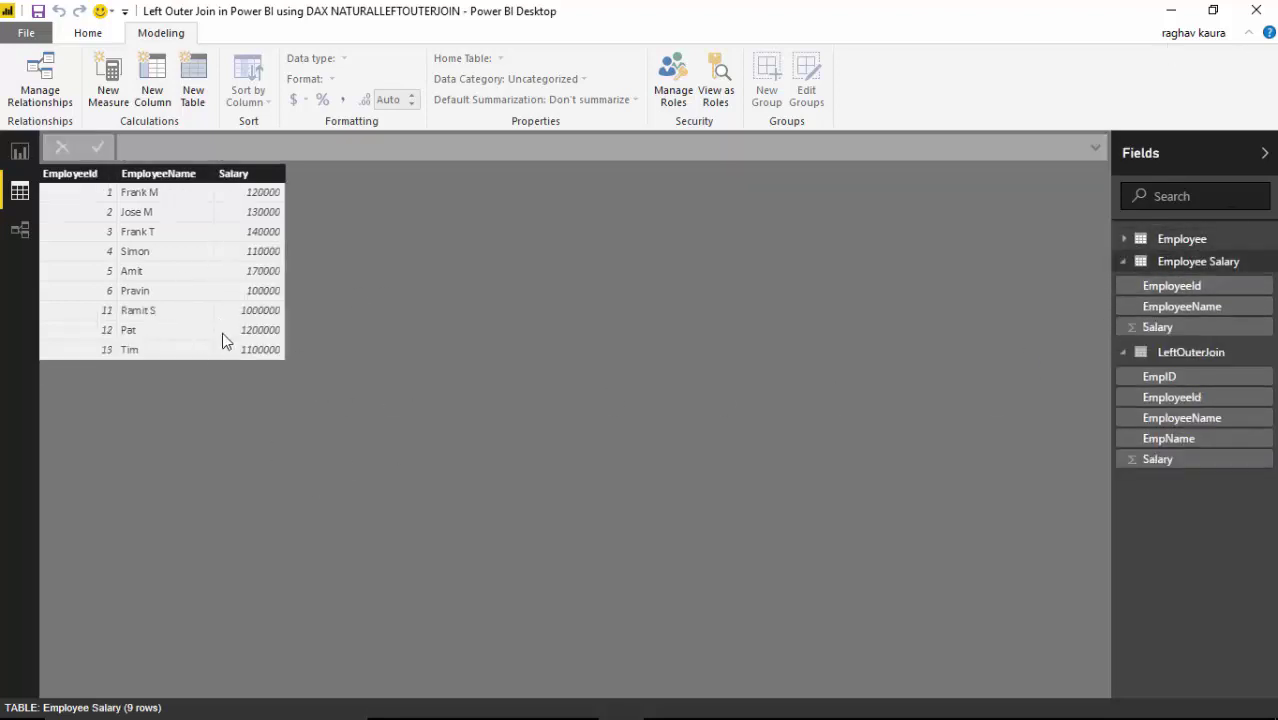
click(103, 317)
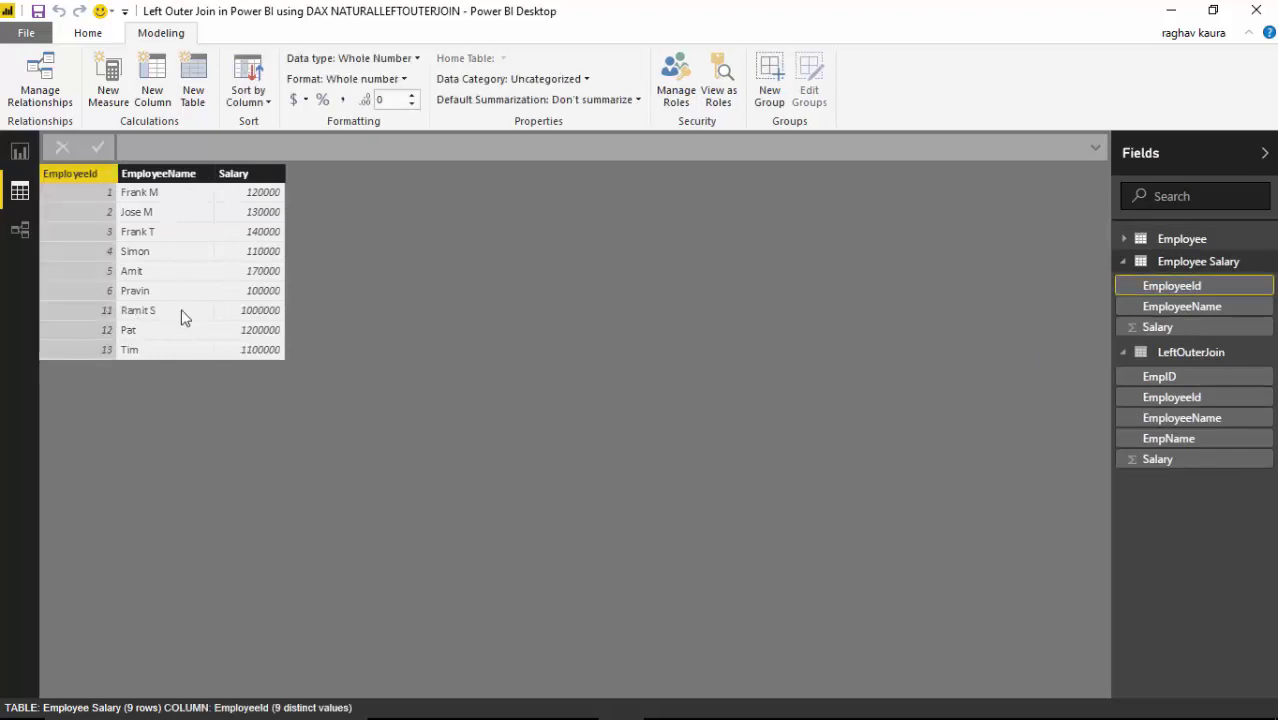
click(253, 317)
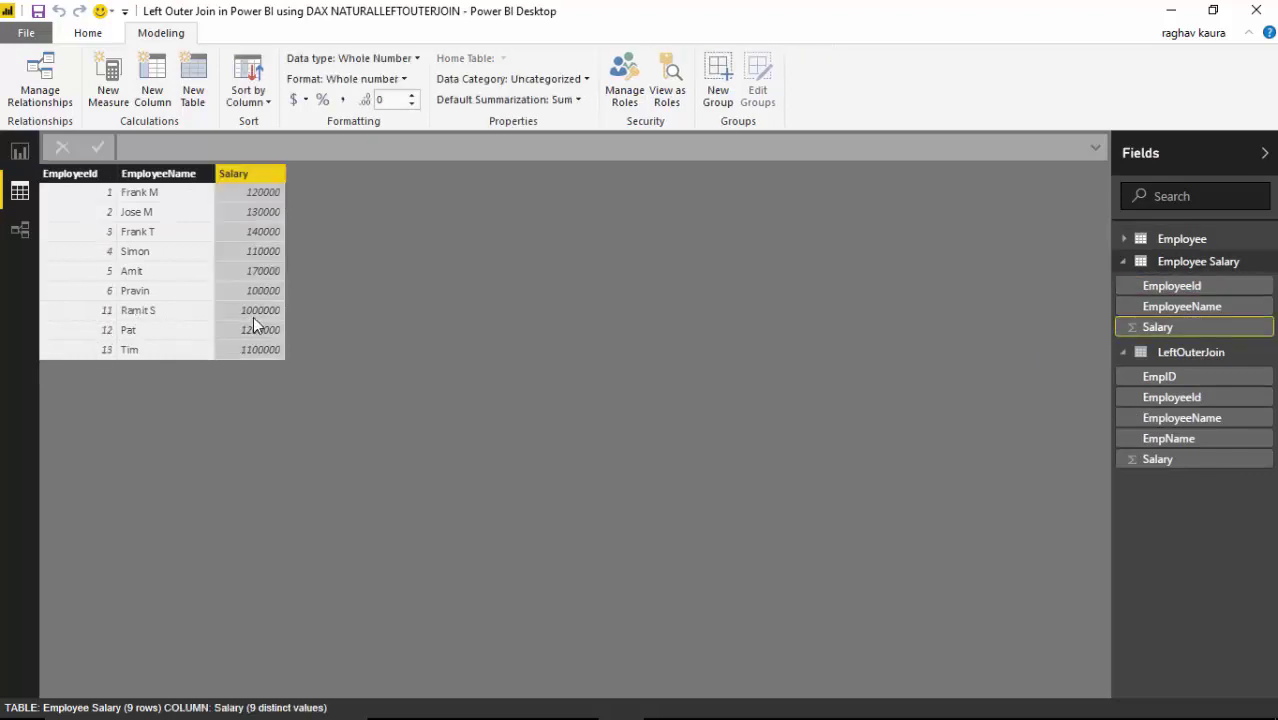
click(1205, 243)
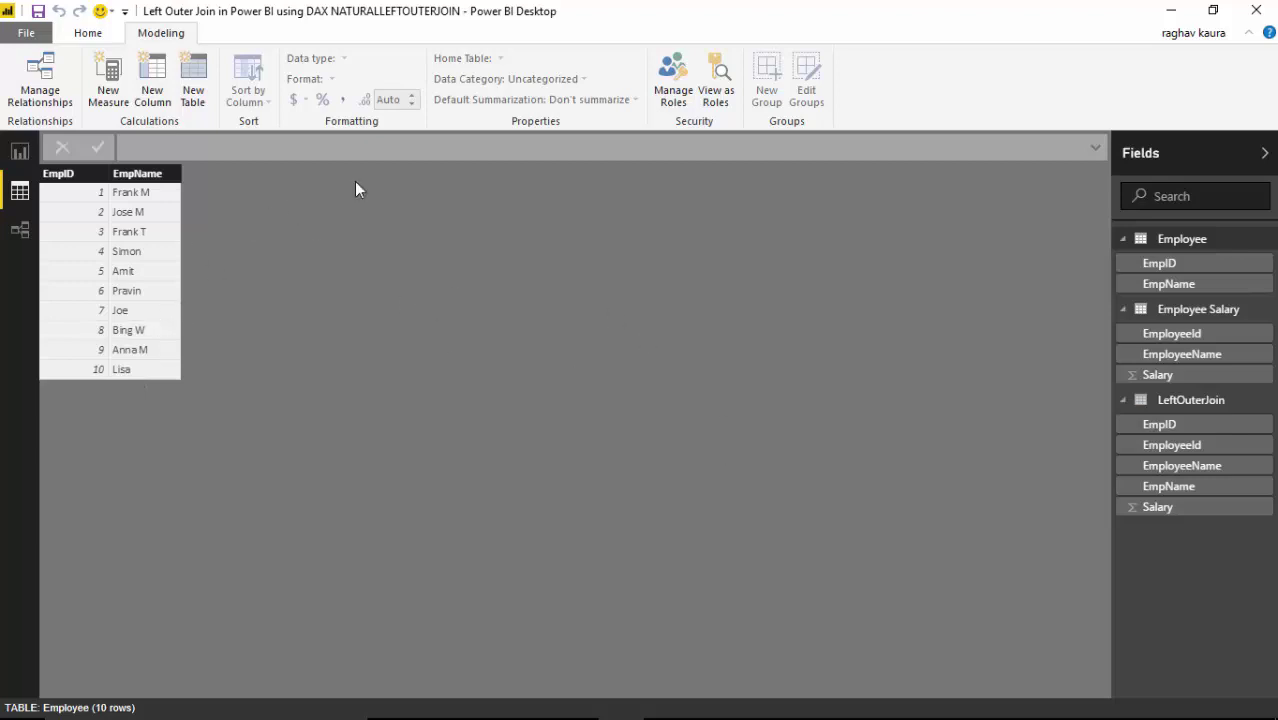
After viewing the LeftOuterJoin formula, start a new table 'LeftOuterJoinExample = NATURALLEFTOUTERJOIN('
click(1126, 402)
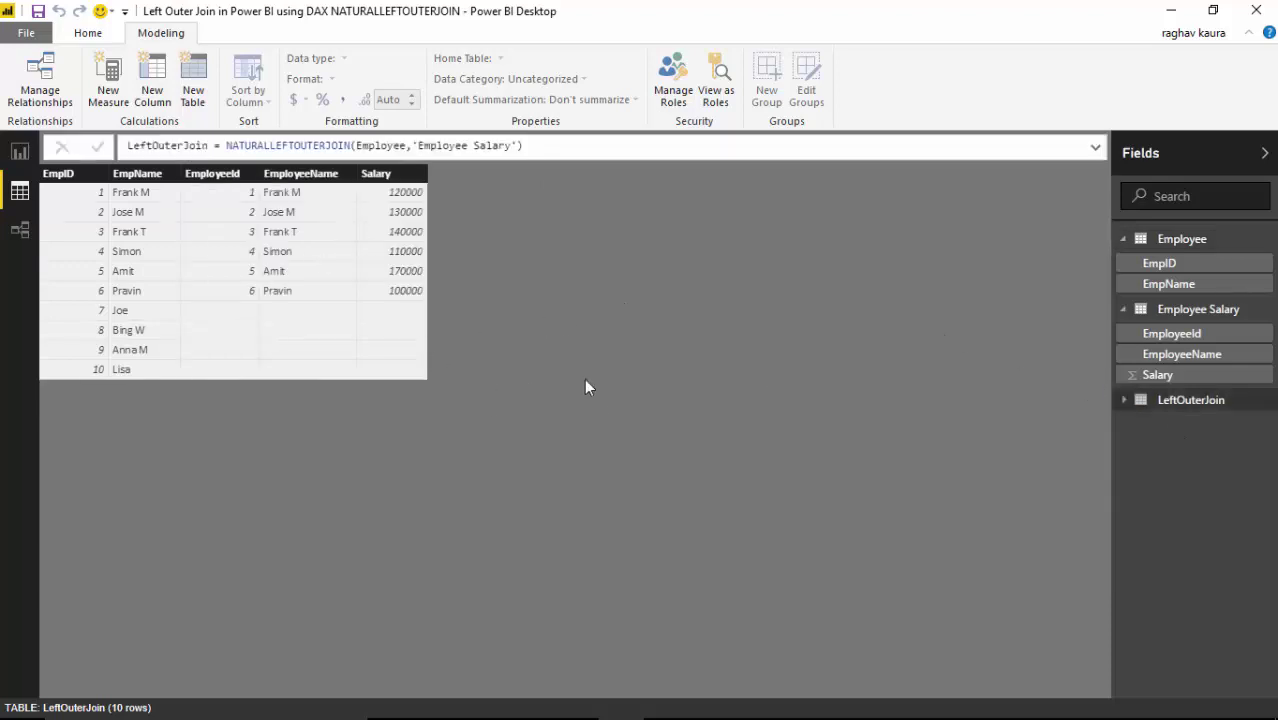
click(197, 78)
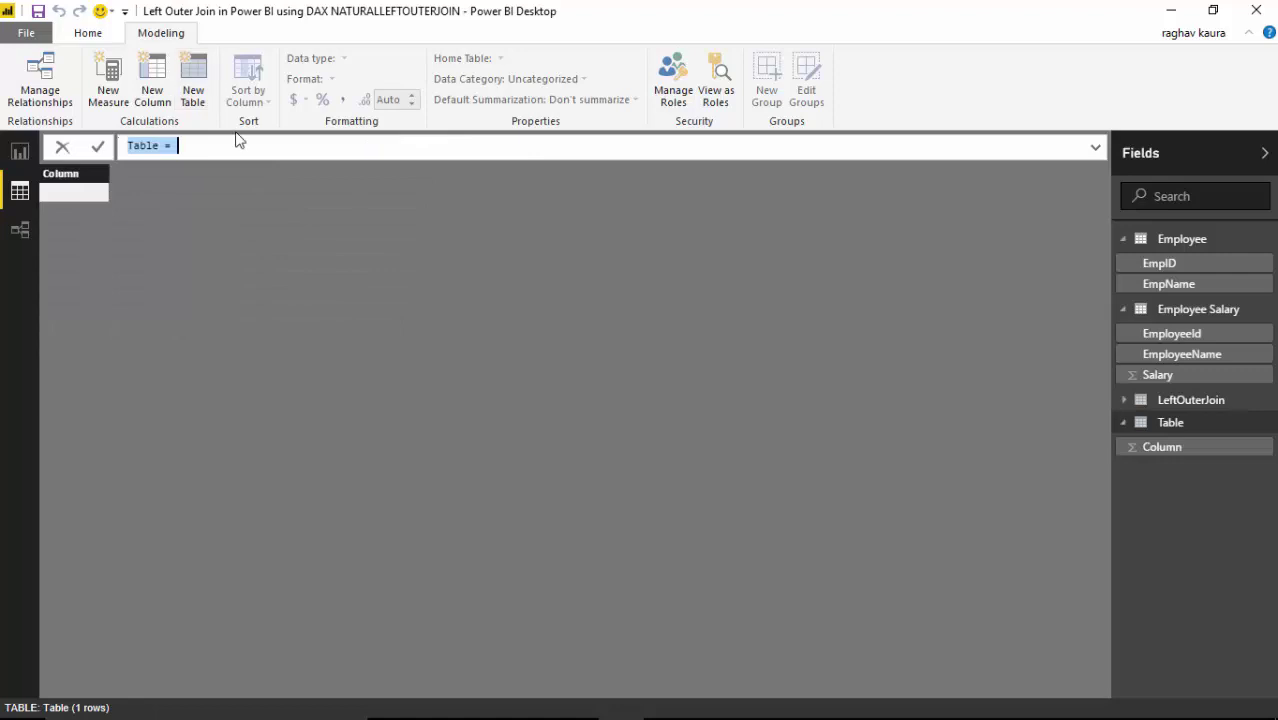
key(Home)
key(shift+Right)
key(shift+Right)
key(shift+Right)
key(shift+Right)
text(Left)
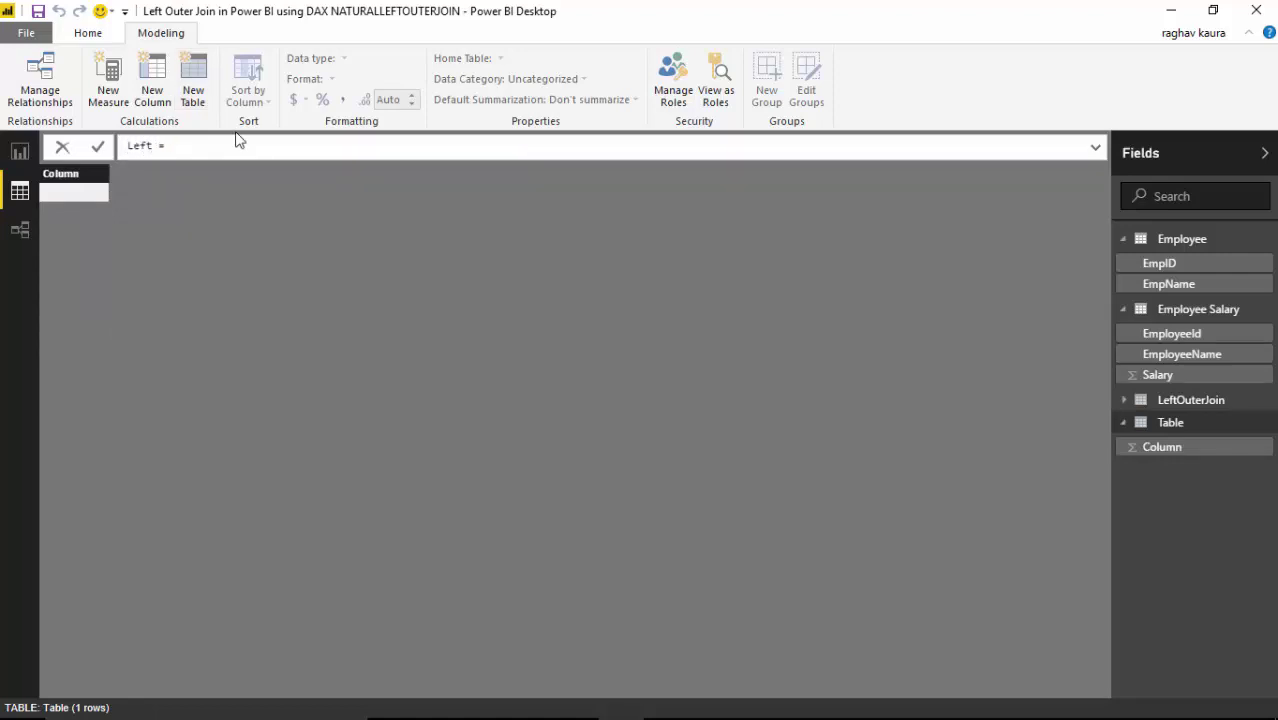
text(OuterJoinExample =Natu)
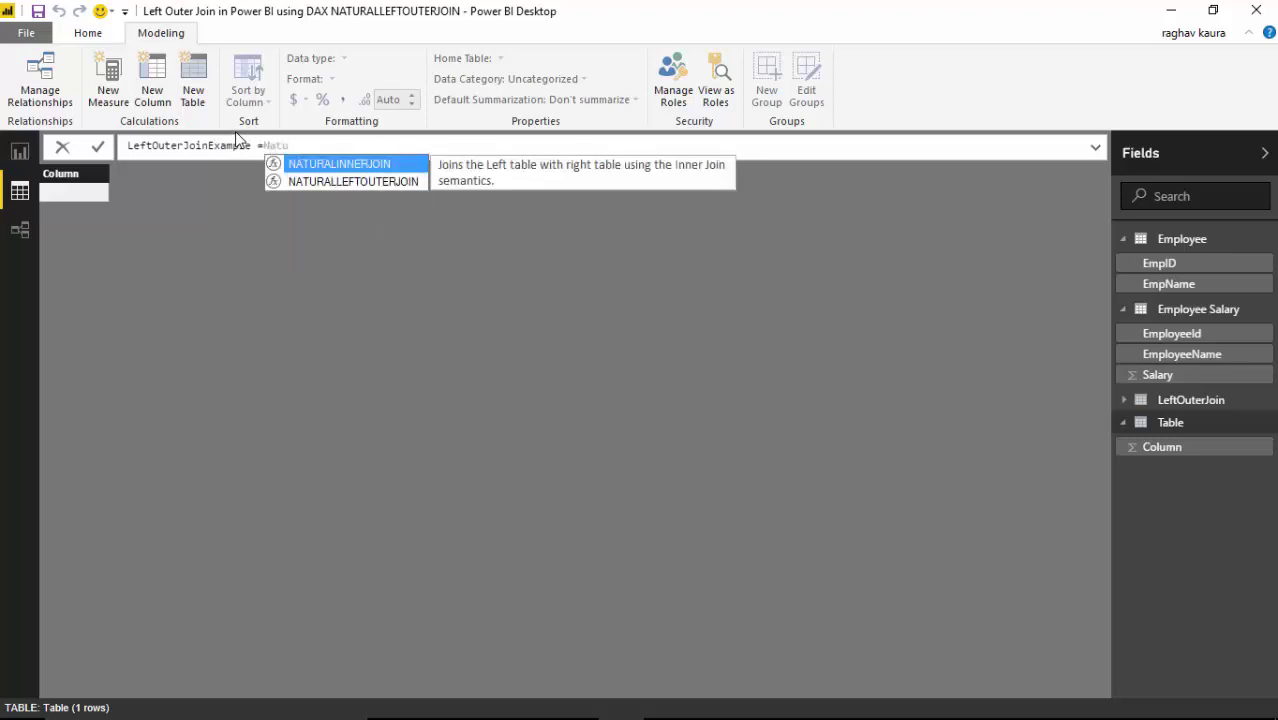
key(Down)
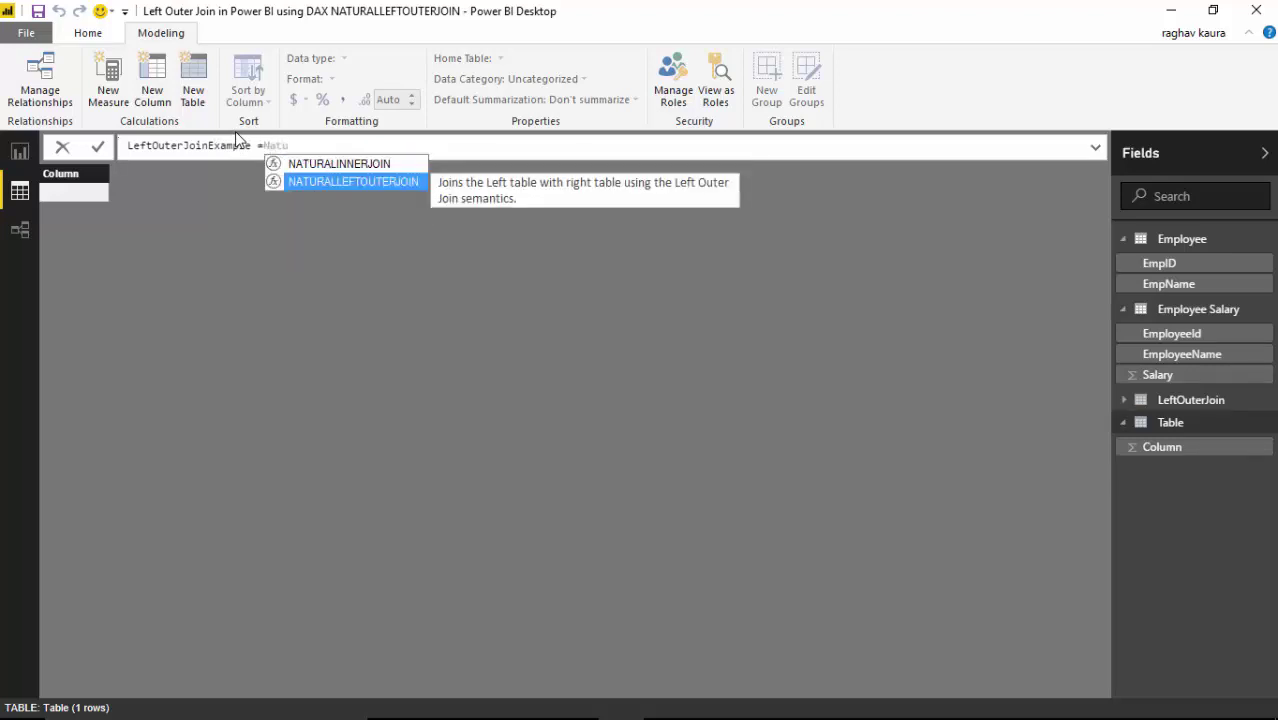
text(tu)
key(Tab)
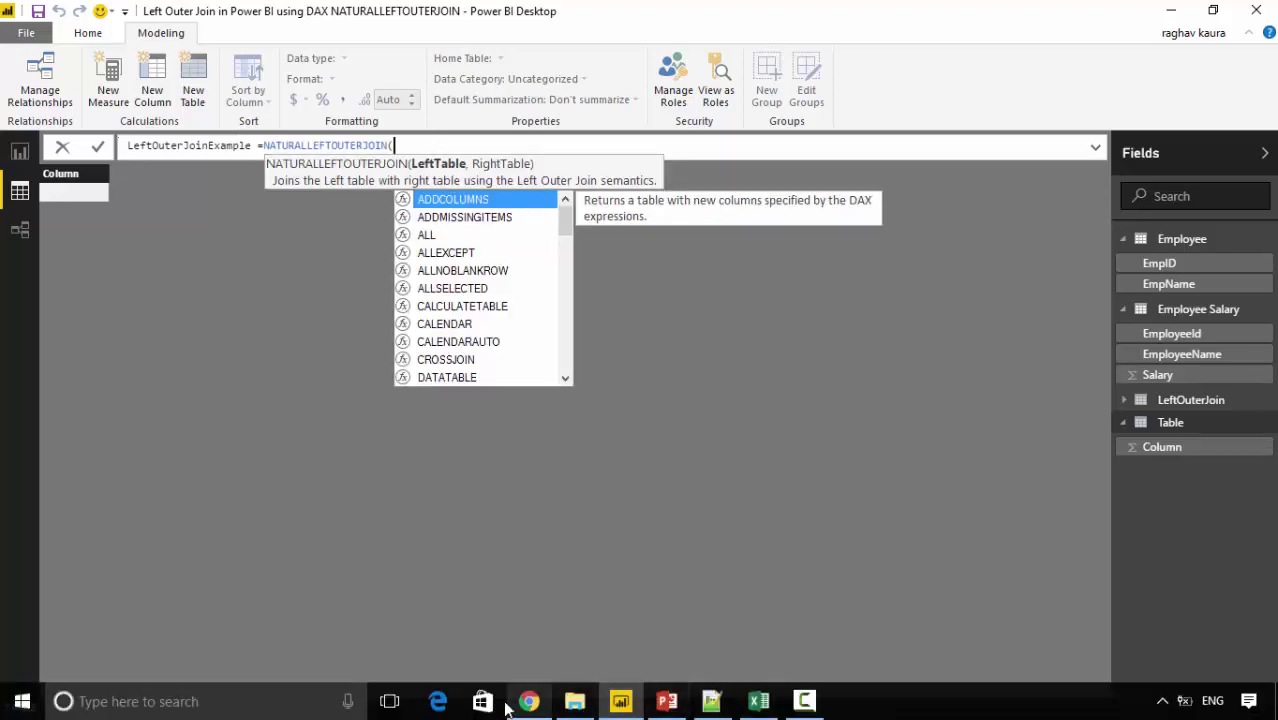
click(529, 701)
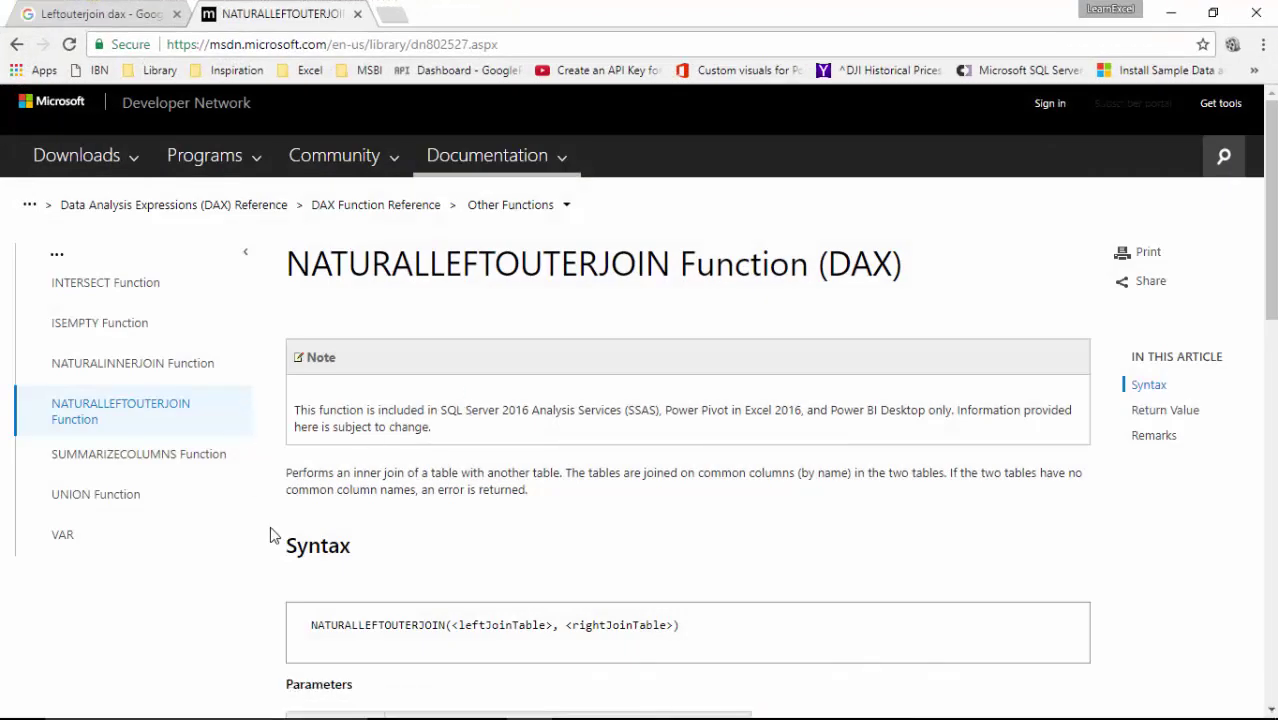
drag(309, 411, 919, 414)
click(848, 420)
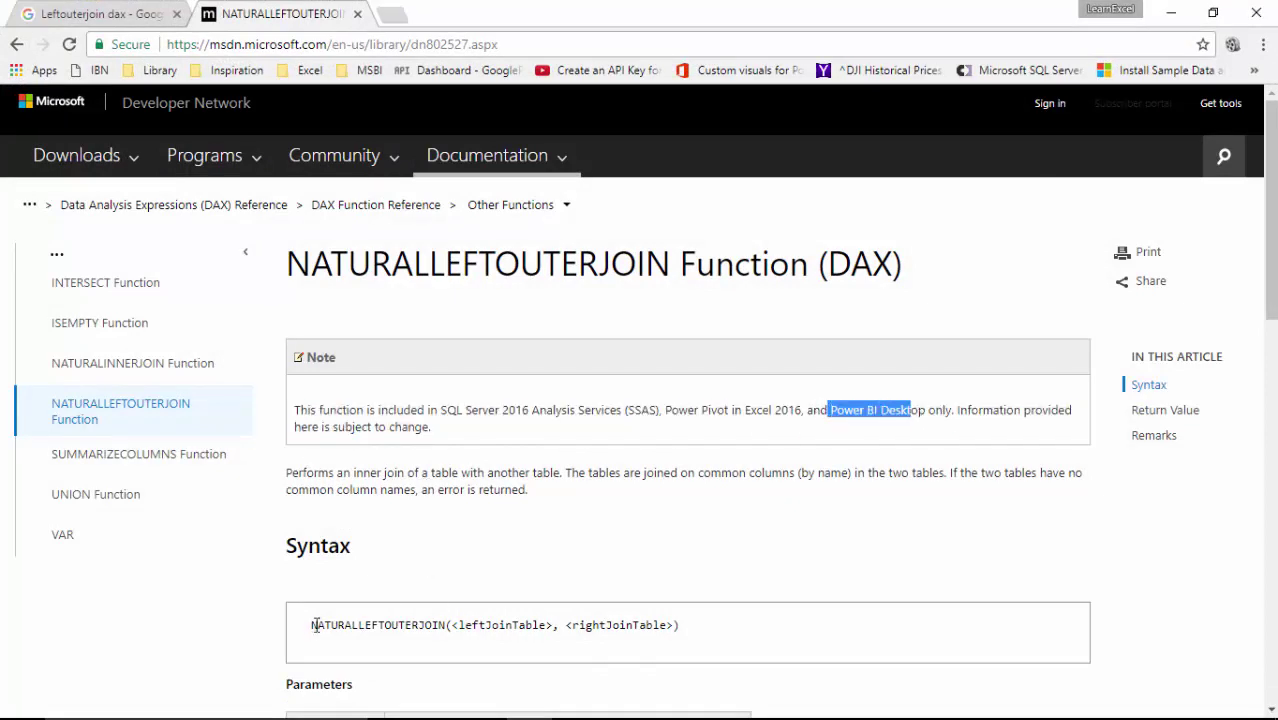
drag(312, 625, 458, 626)
click(490, 628)
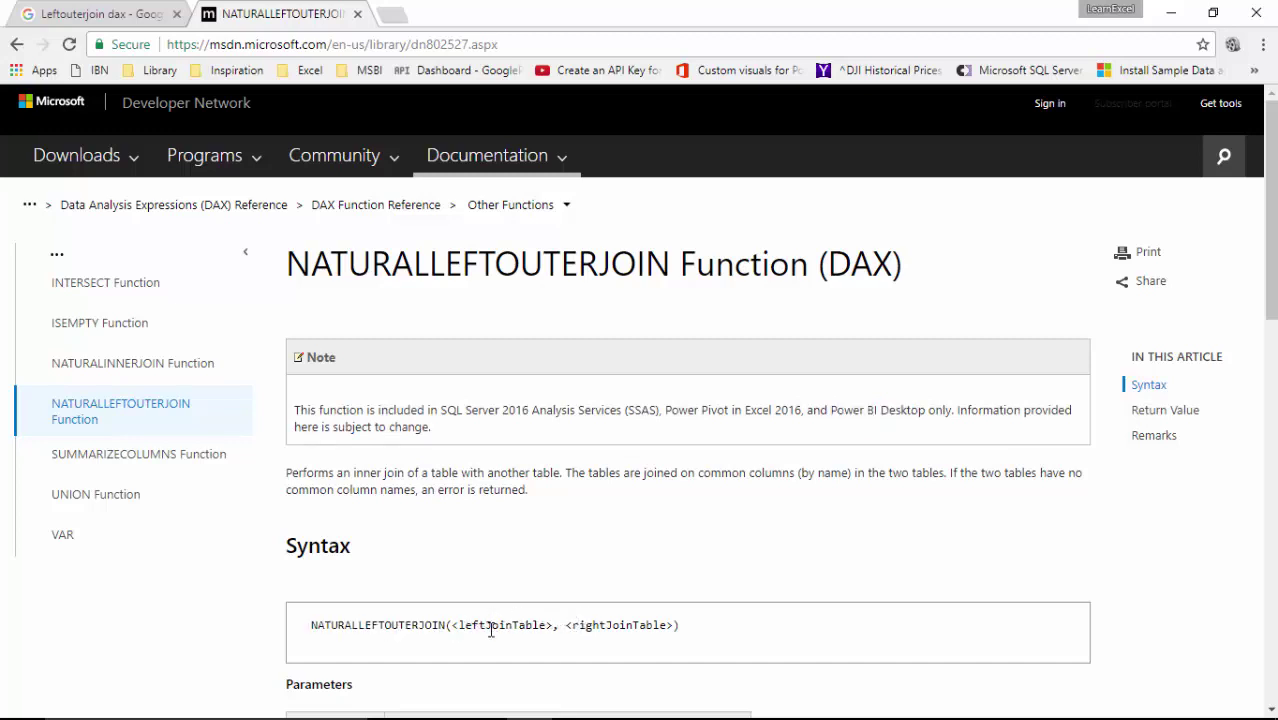
double_click(496, 625)
double_click(590, 625)
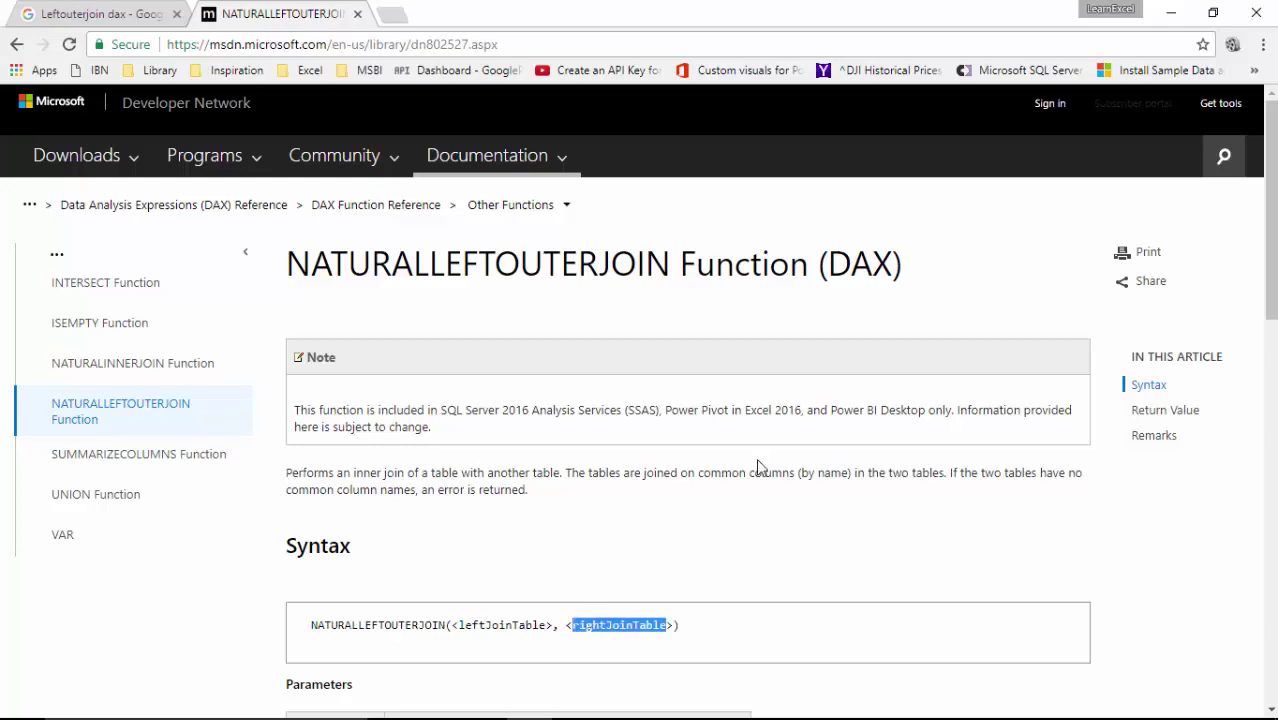
click(1168, 16)
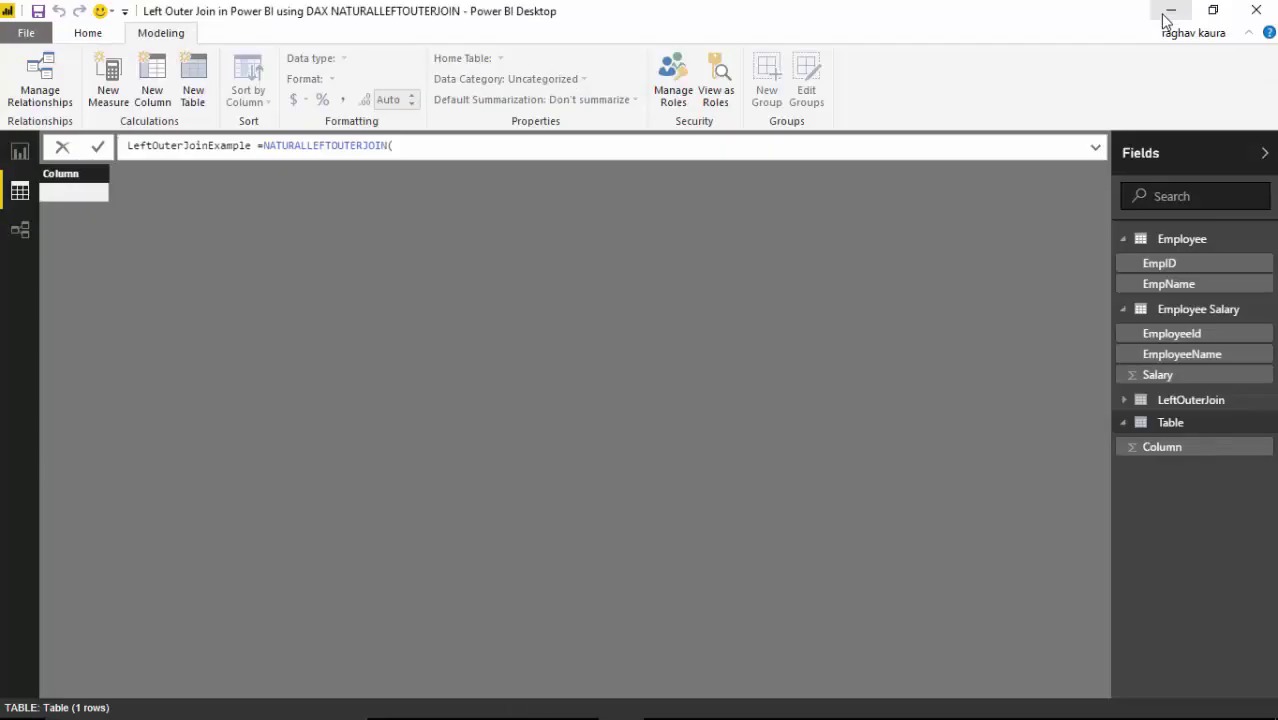
Complete NATURALLEFTOUTERJOIN(Employee,'Employee Salary') and check the resulting EmpID and EmpName columns
click(413, 147)
text(Employee)
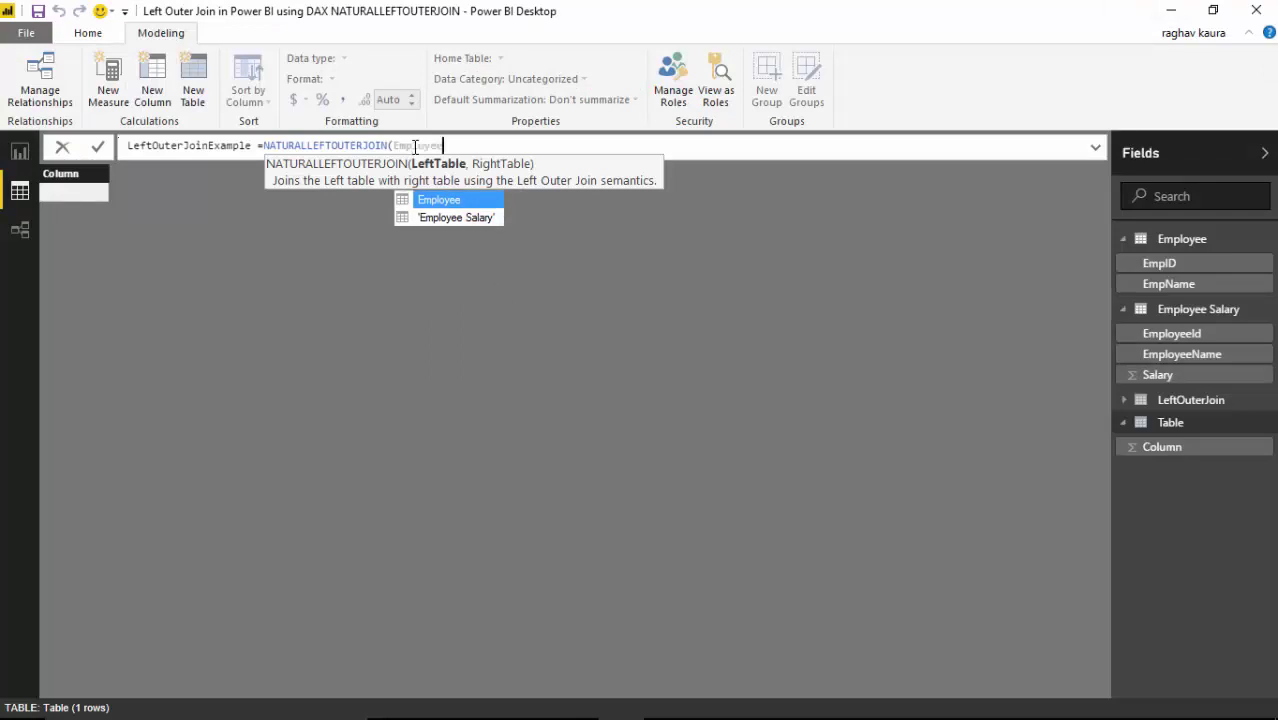
key(Tab)
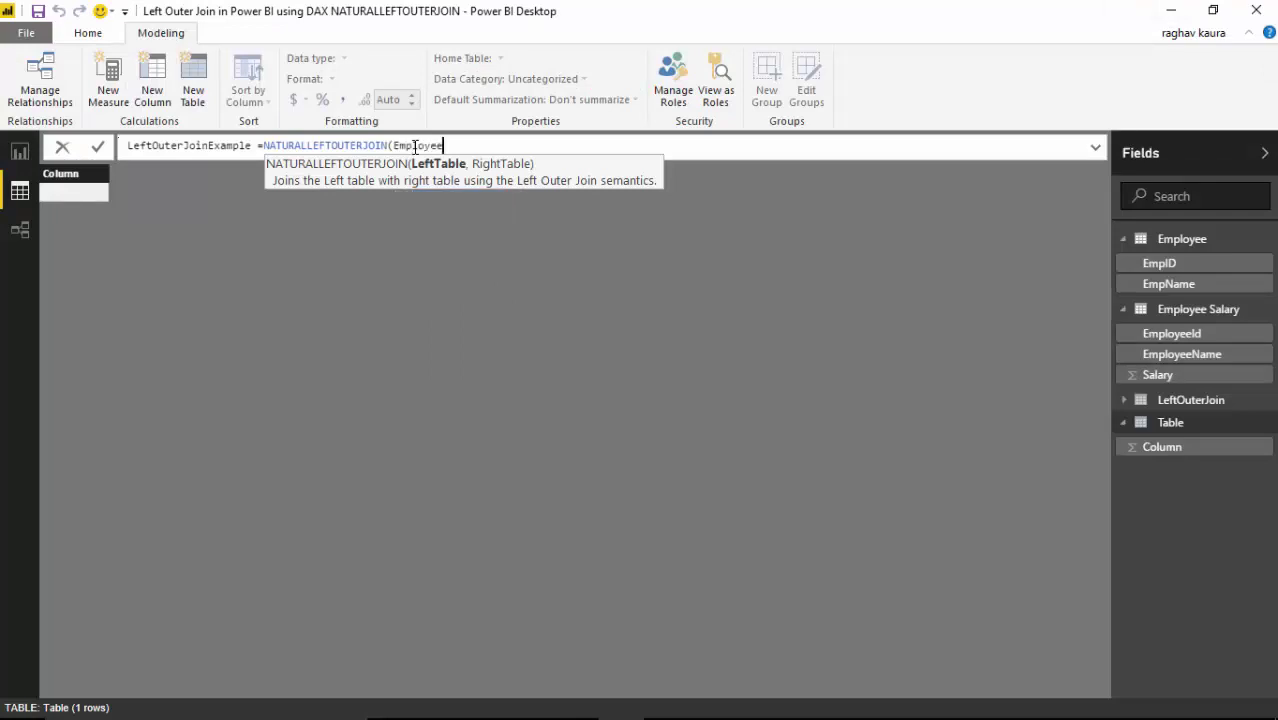
text(, 'Em)
key(Down)
key(Tab)
text())
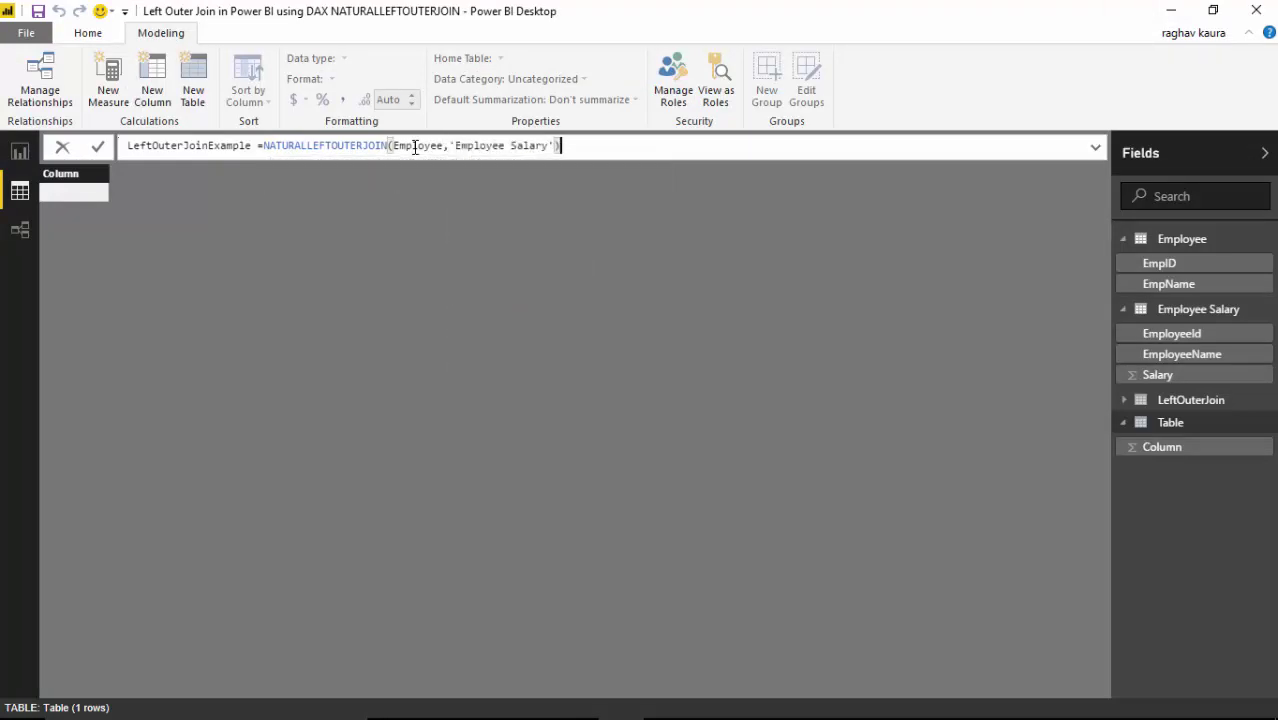
key(Return)
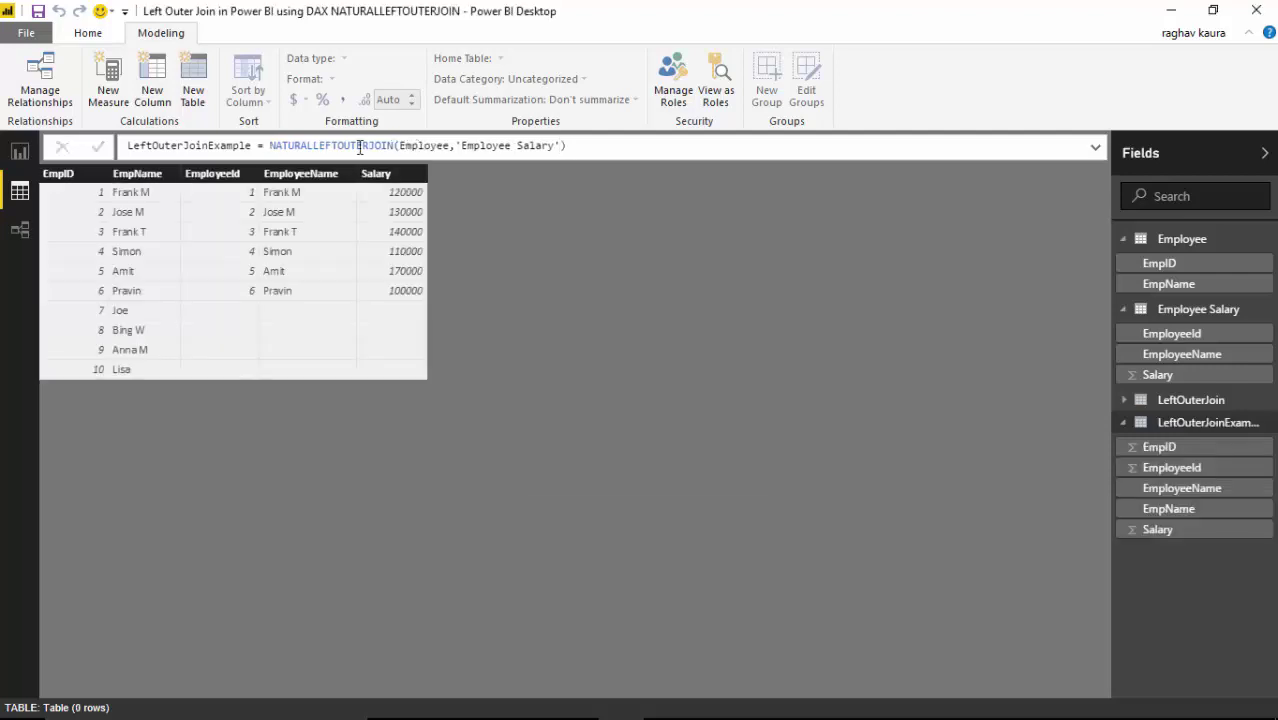
click(82, 199)
click(124, 202)
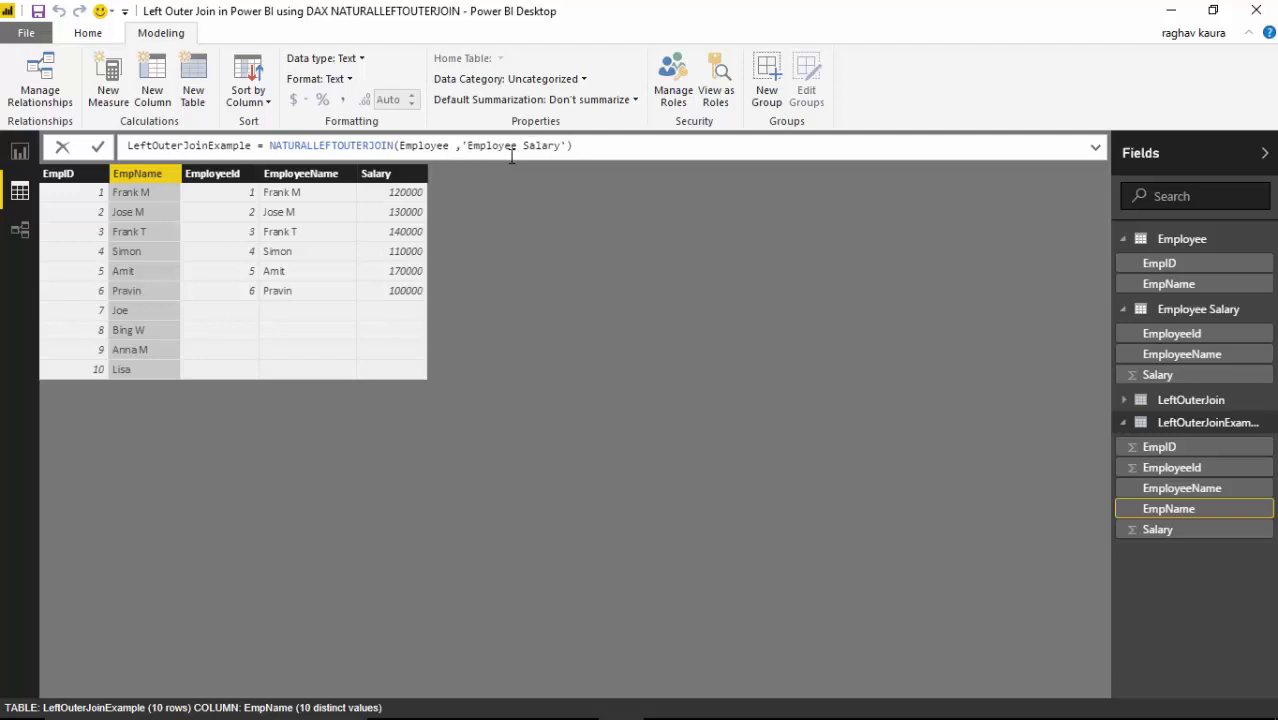
Swap the arguments to NATURALLEFTOUTERJOIN('Employee Salary',Employee), giving 9 rows
key(BackSpace)
key(Tab)
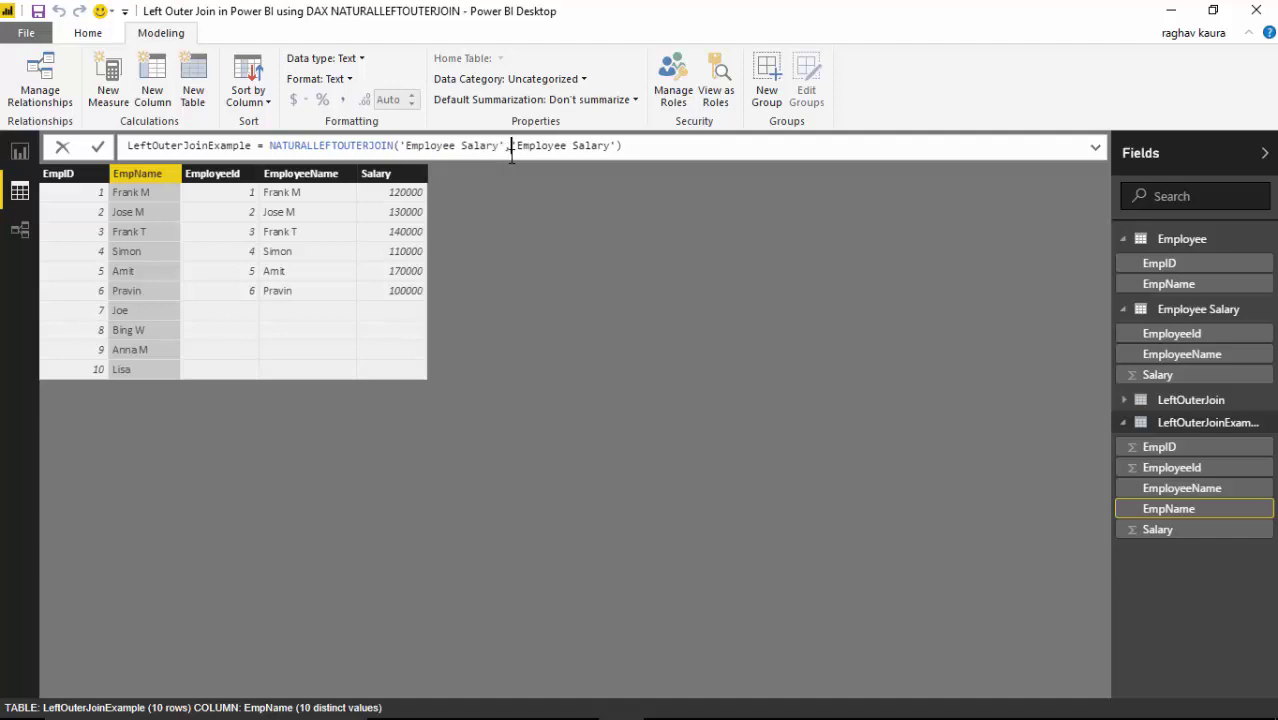
click(511, 150)
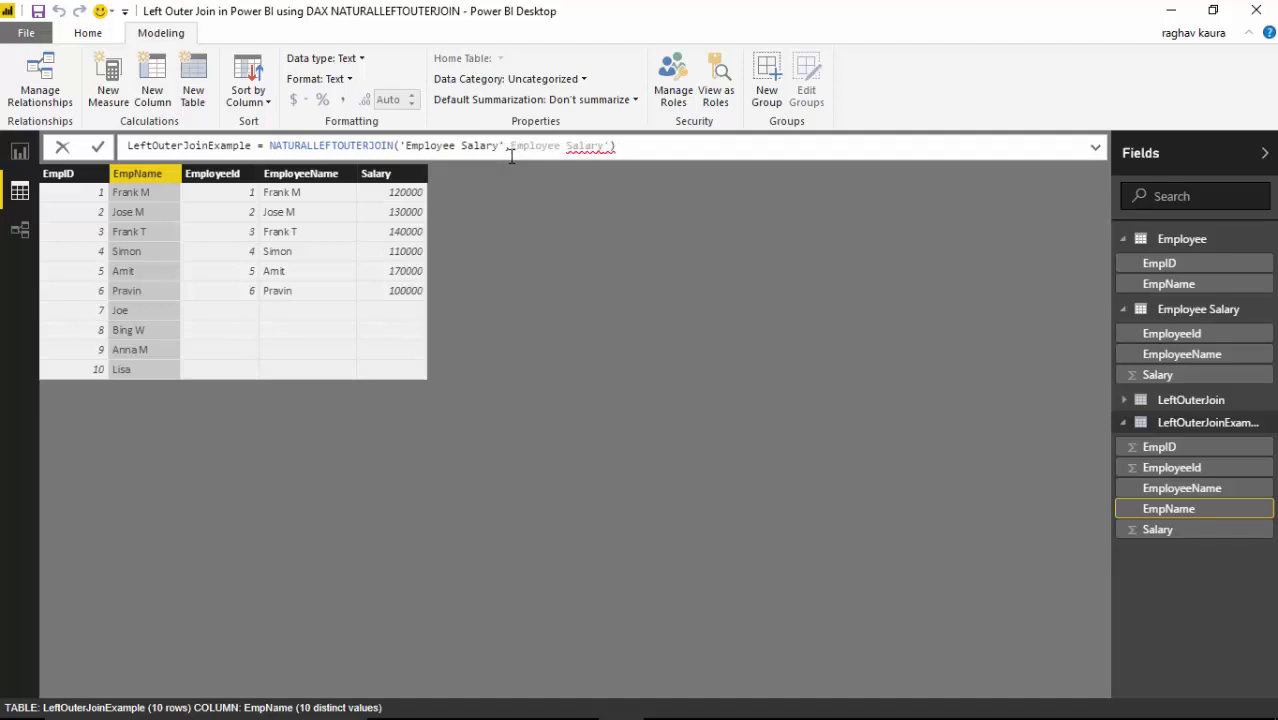
key(BackSpace)
key(BackSpace)
key(BackSpace)
key(BackSpace)
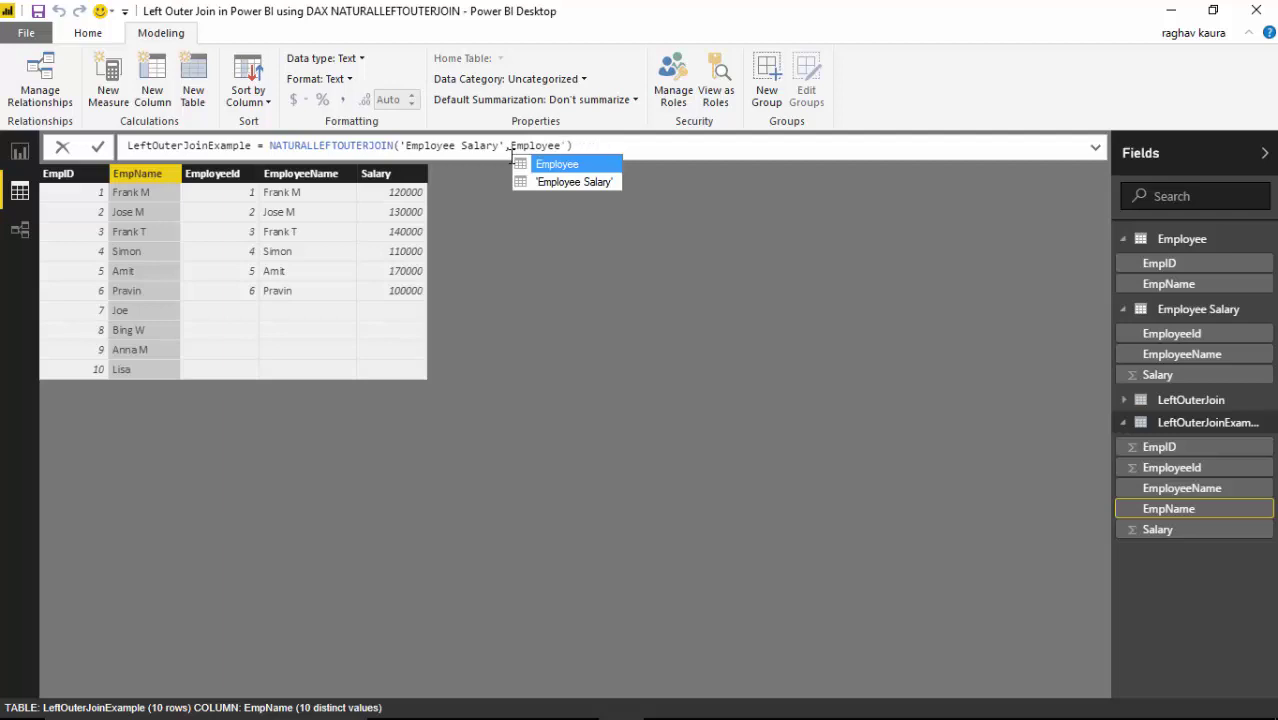
key(Escape)
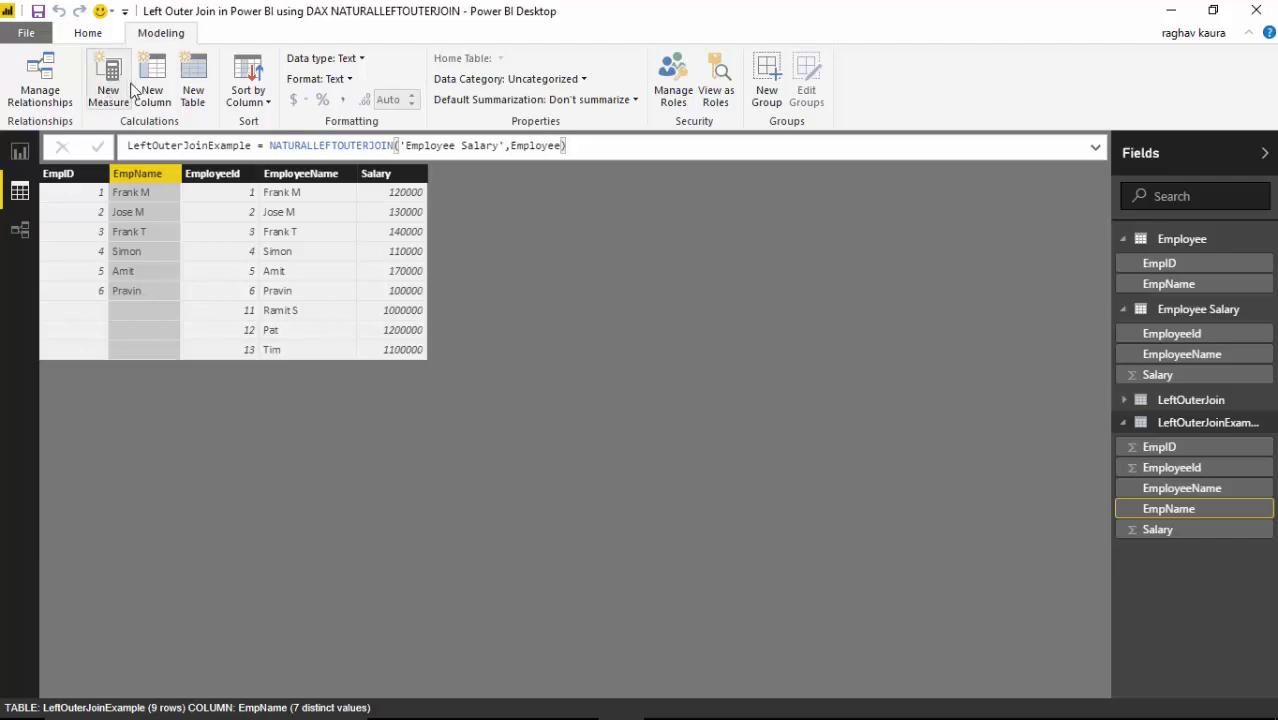
Place an empty table visual at the top centre of the report page
click(19, 152)
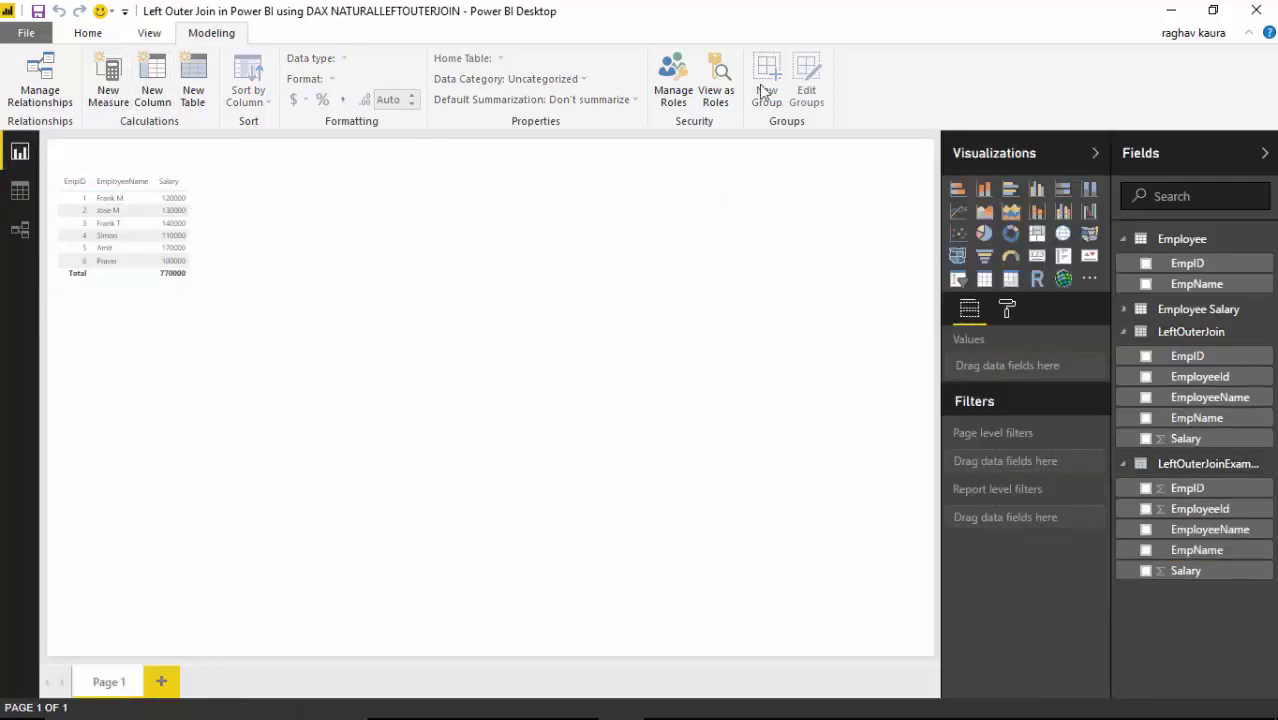
click(986, 281)
drag(135, 305, 507, 177)
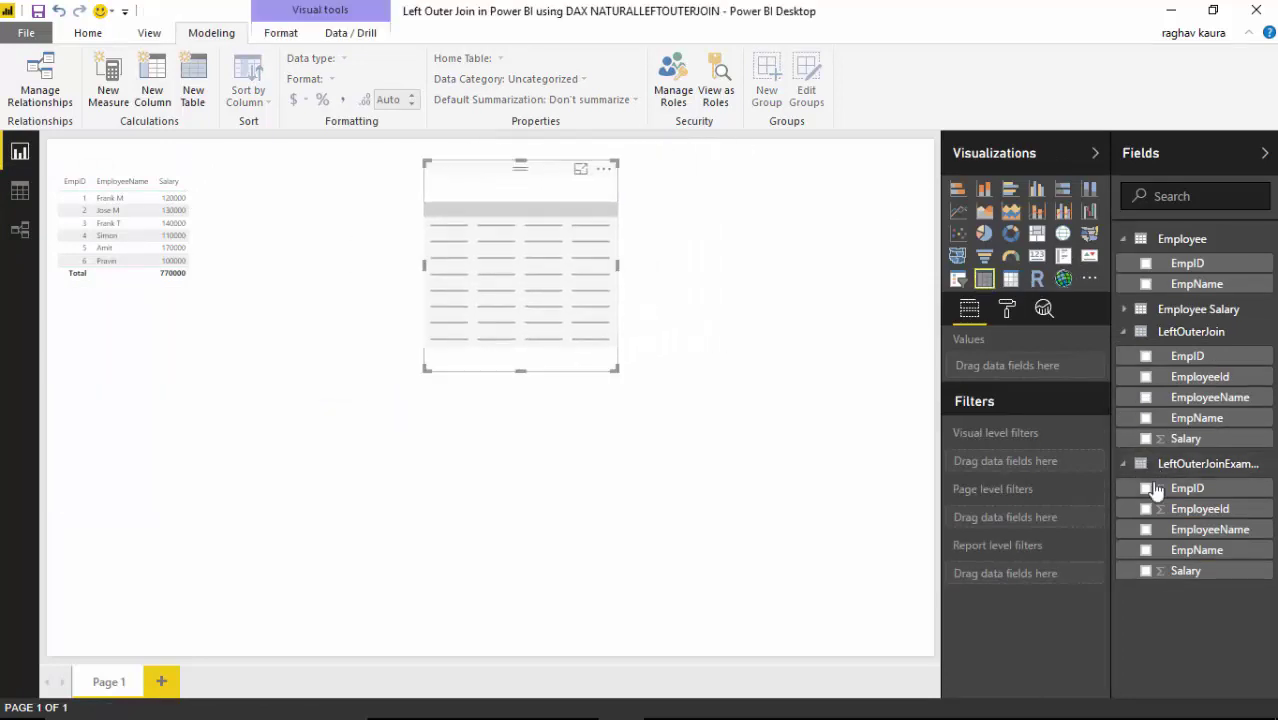
Set EmpID and EmployeeId to Don't summarize and enlarge the table visual
click(1186, 490)
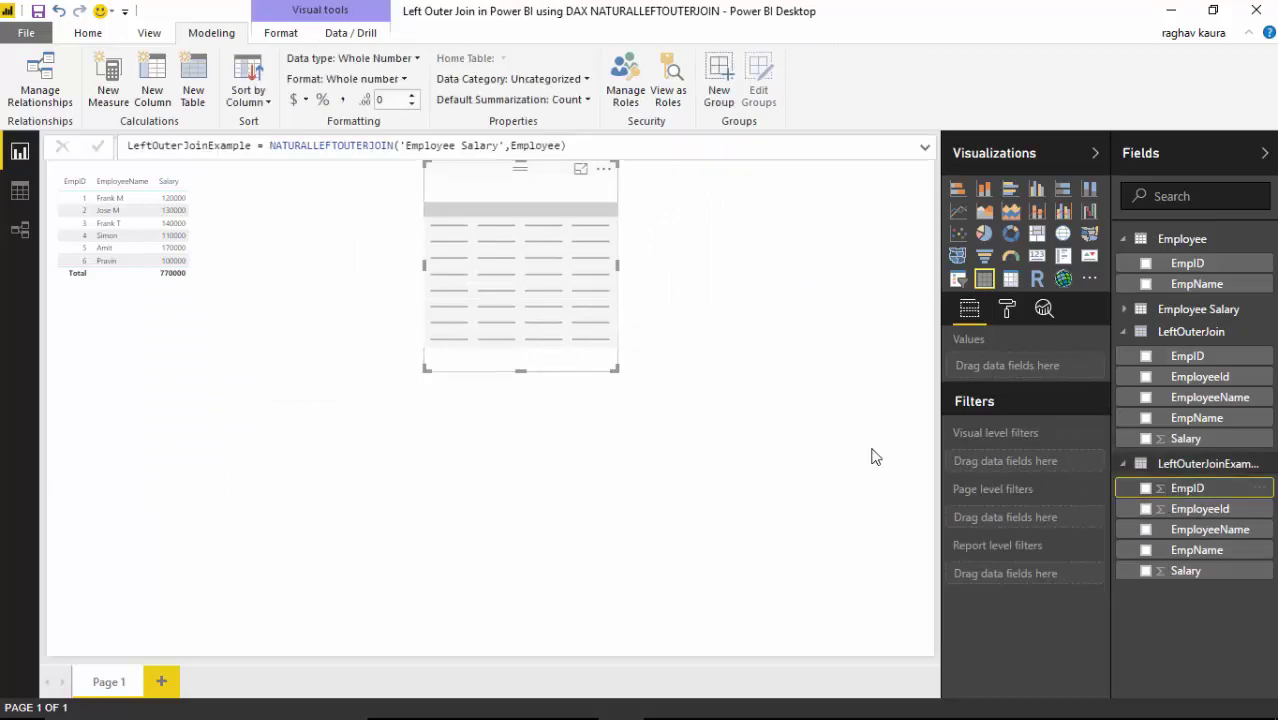
click(589, 101)
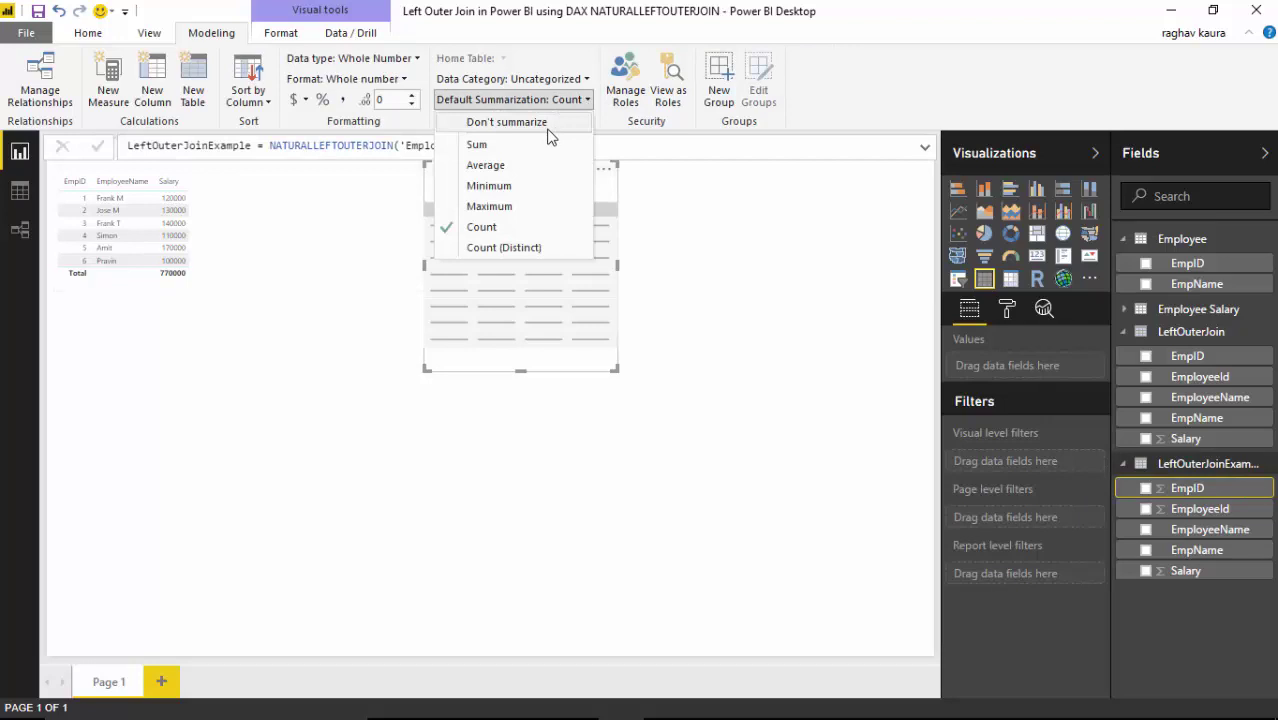
click(550, 124)
click(1205, 510)
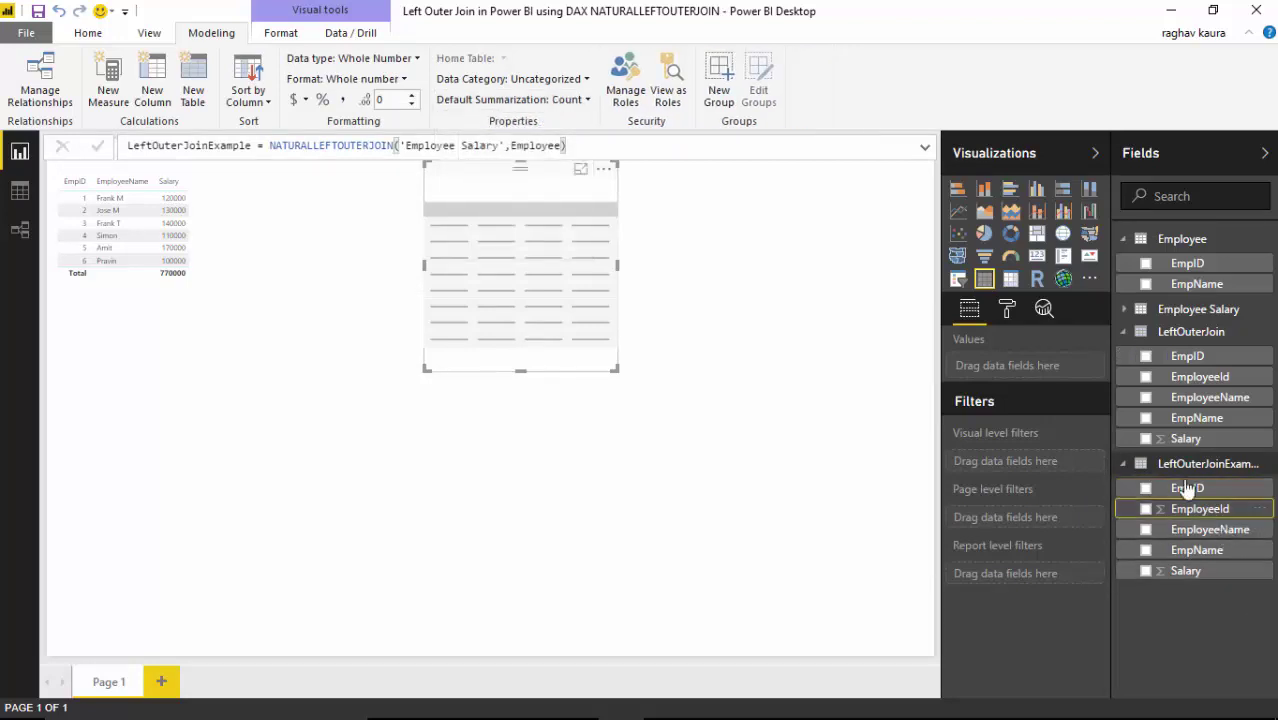
click(587, 100)
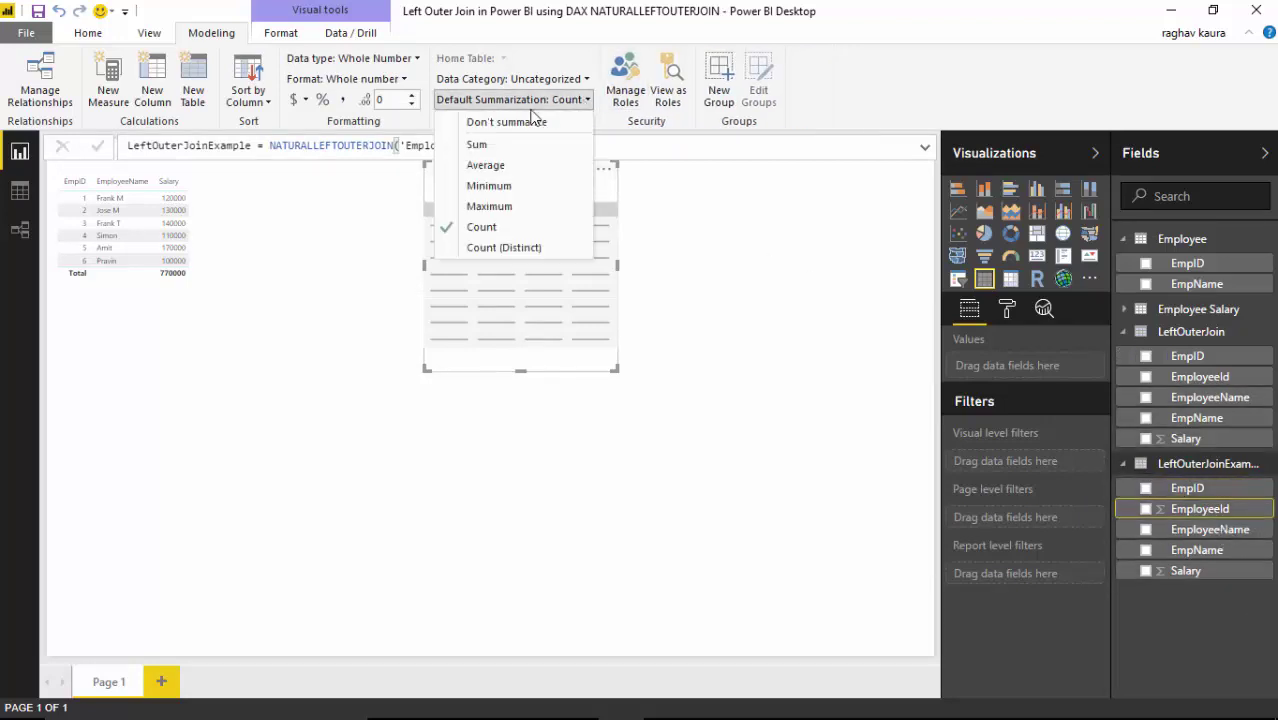
click(503, 122)
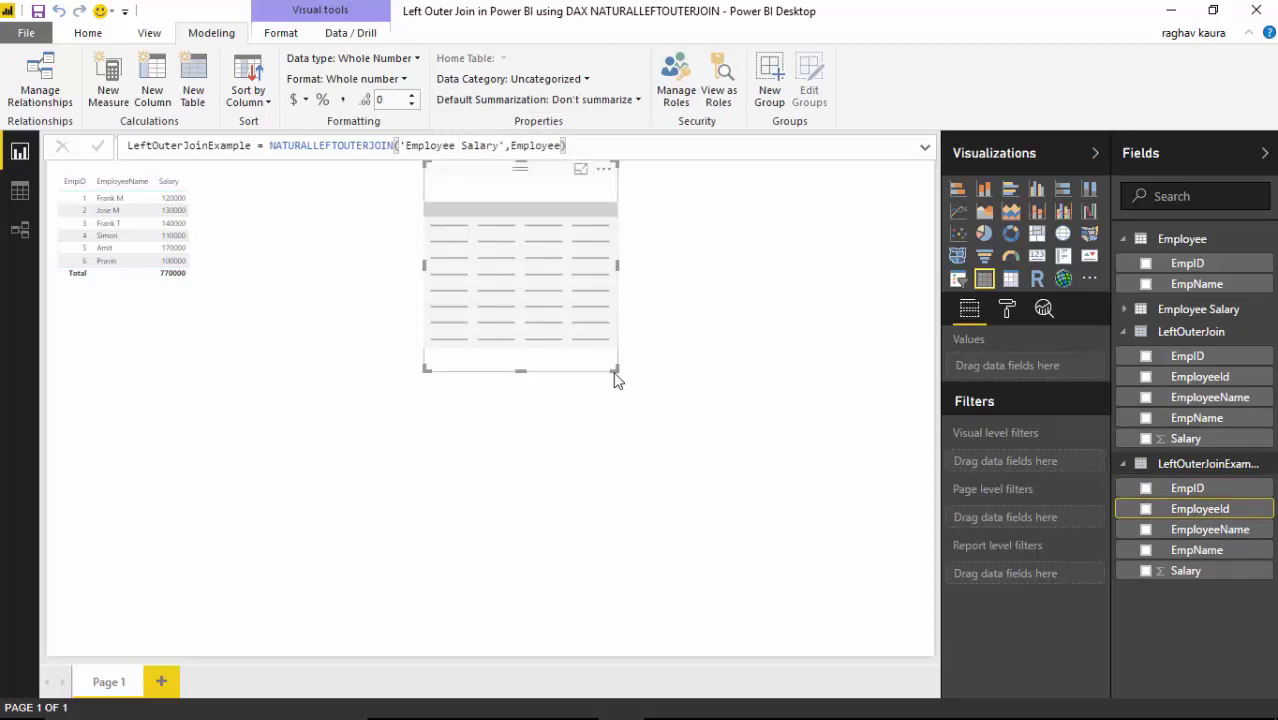
drag(617, 369, 806, 420)
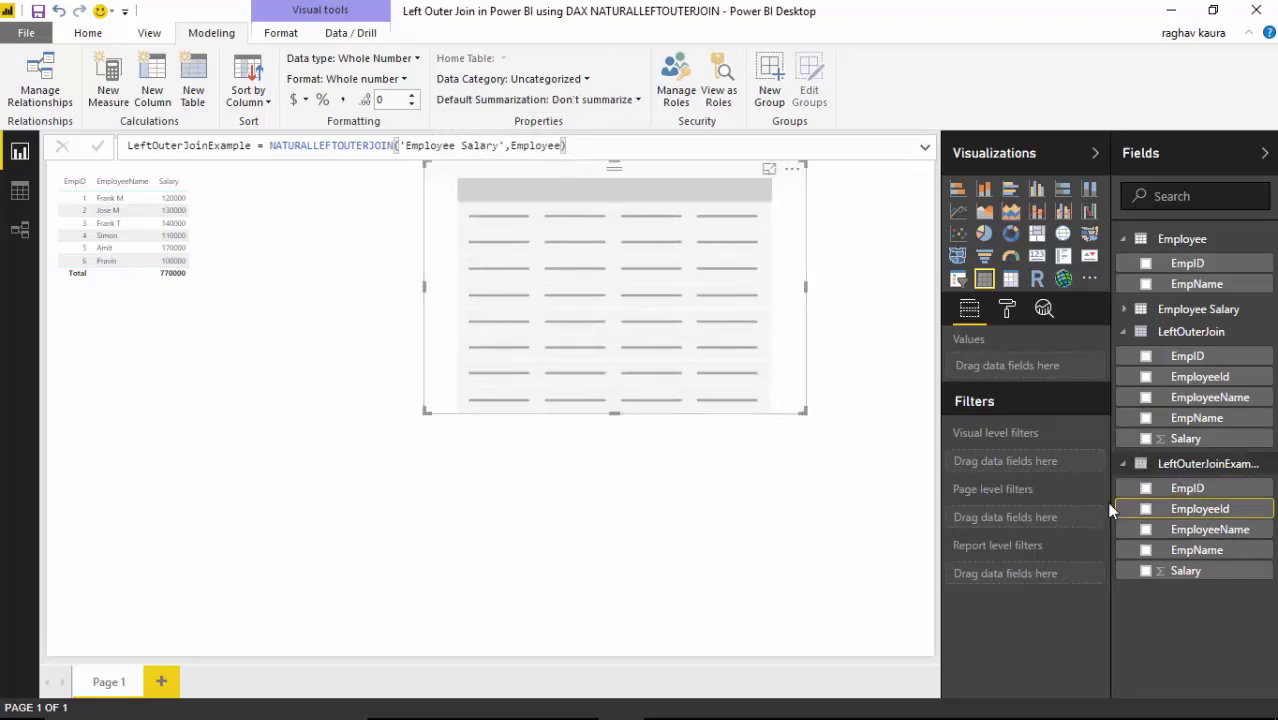
Add EmpID, EmployeeName, Salary and EmployeeId to the table, sorted by EmployeeName
click(1146, 489)
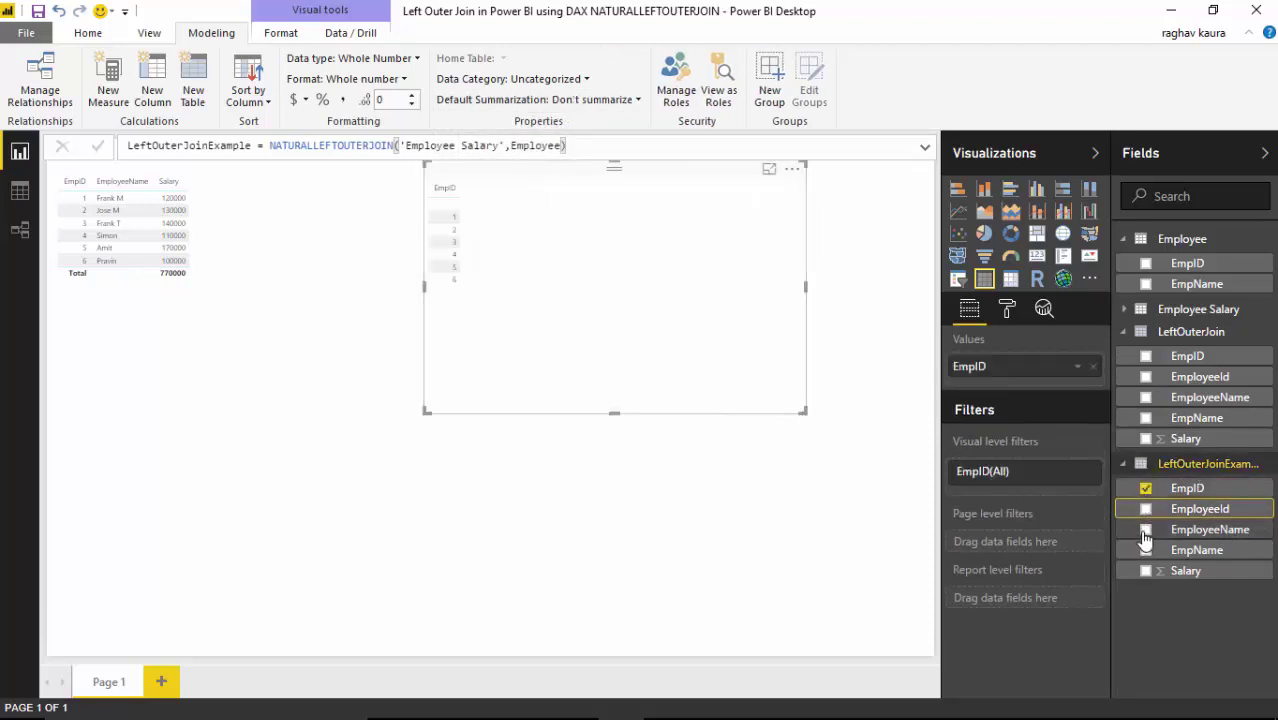
click(1146, 530)
click(1146, 572)
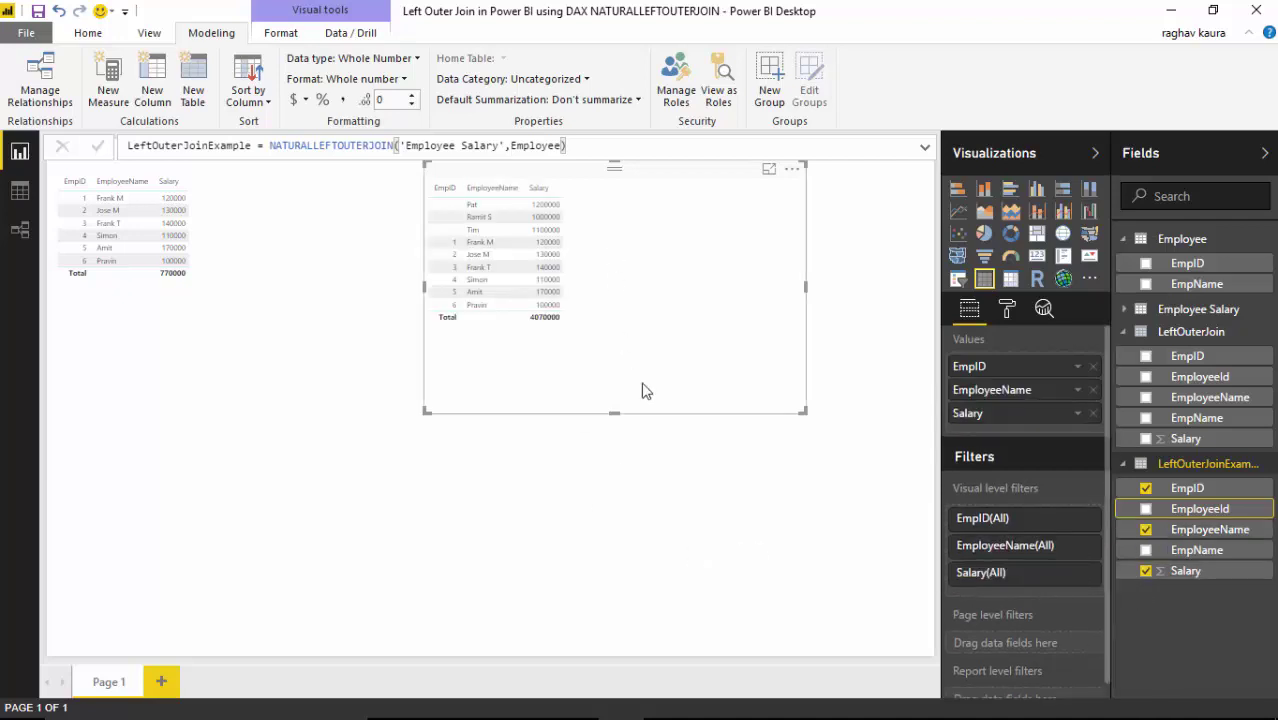
click(491, 188)
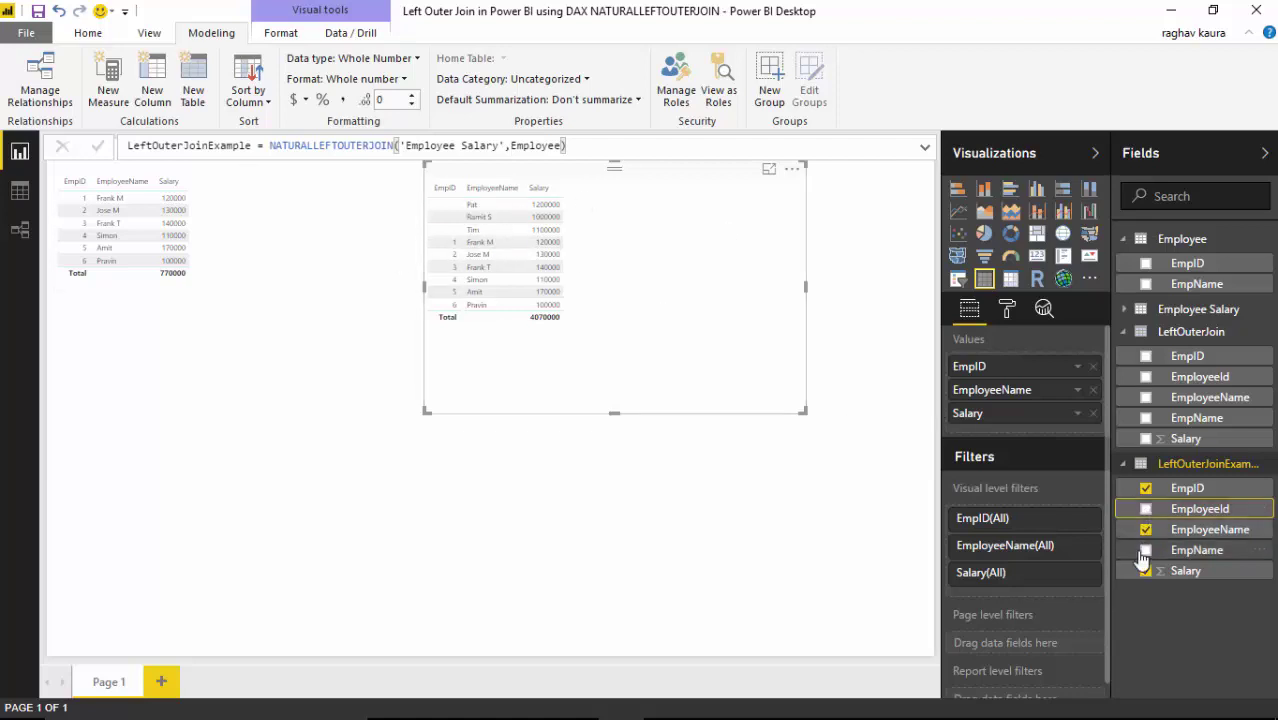
click(1146, 511)
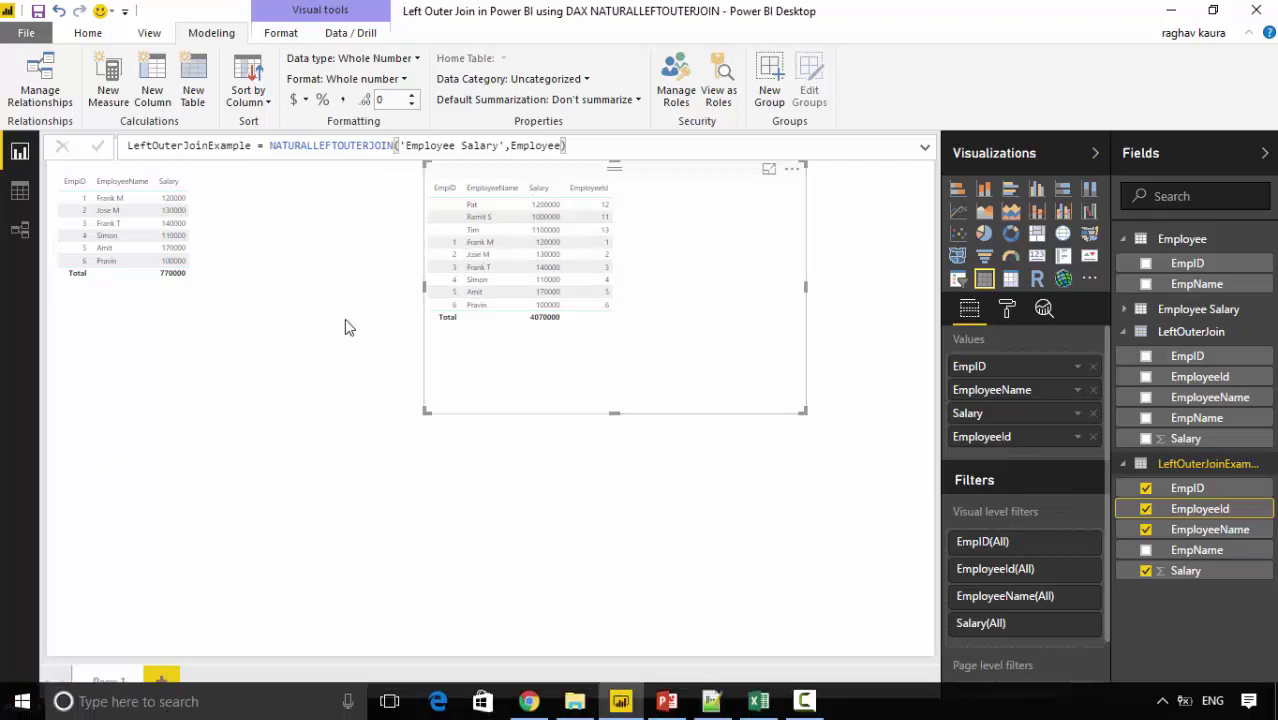
mouse_move(736, 712)
In the Employees workbook, select the Employee sheet rows for IDs 7–10 (A8:B11)
click(758, 701)
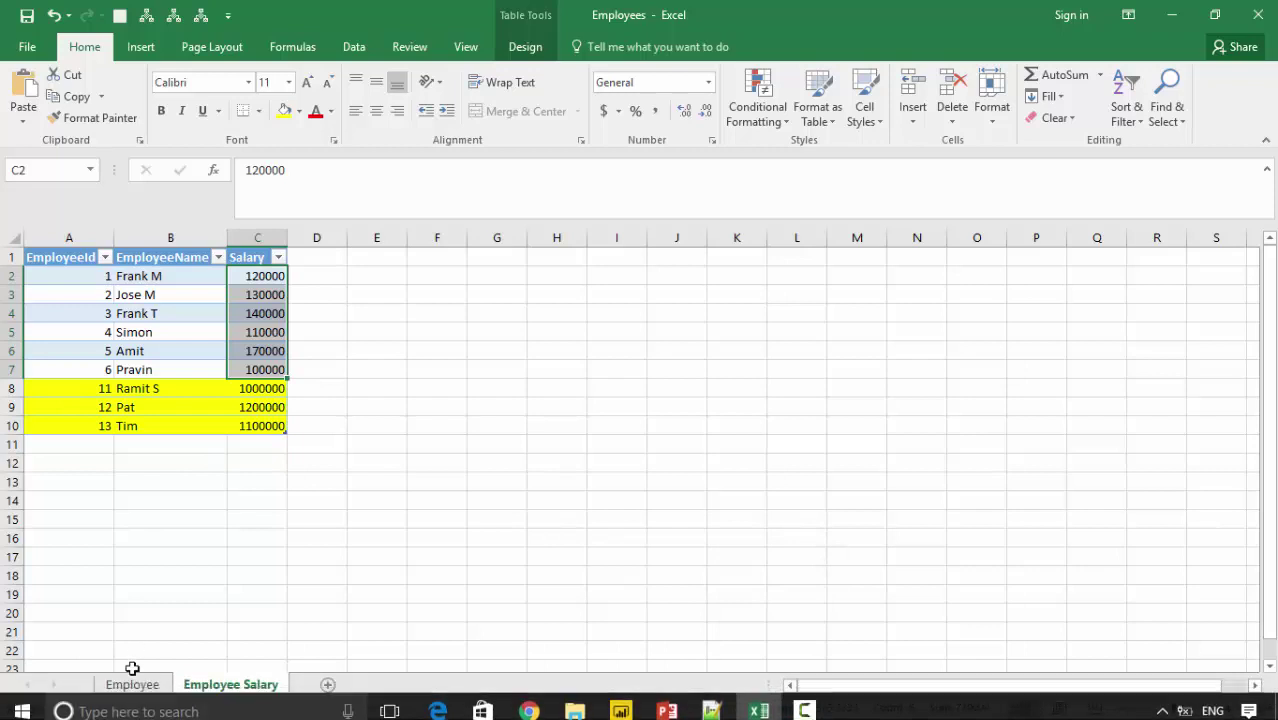
click(134, 684)
drag(94, 386, 143, 444)
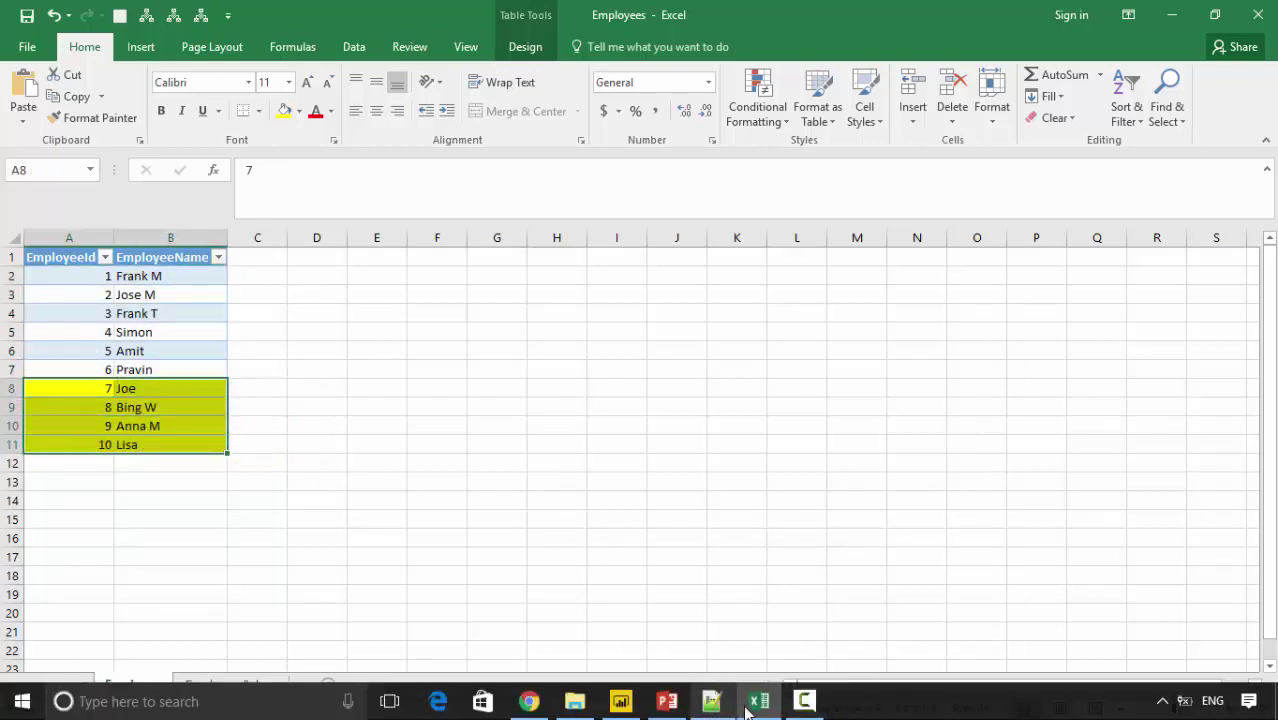
click(614, 706)
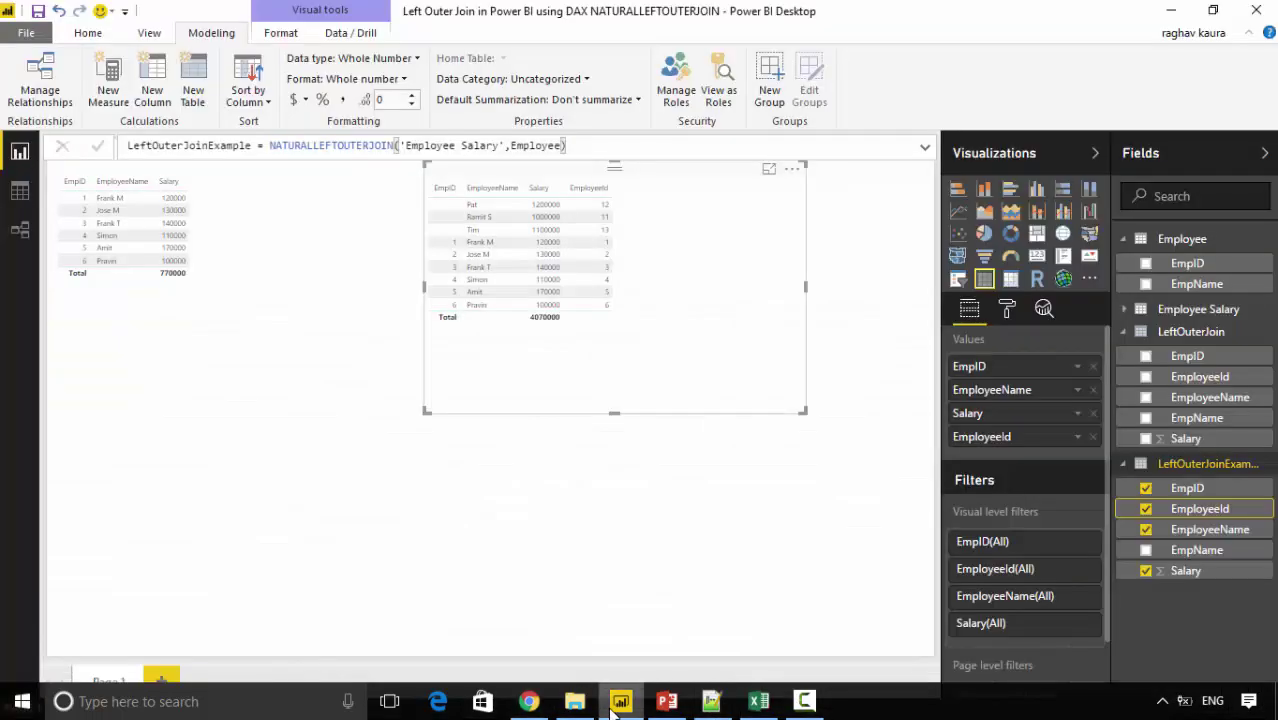
click(608, 511)
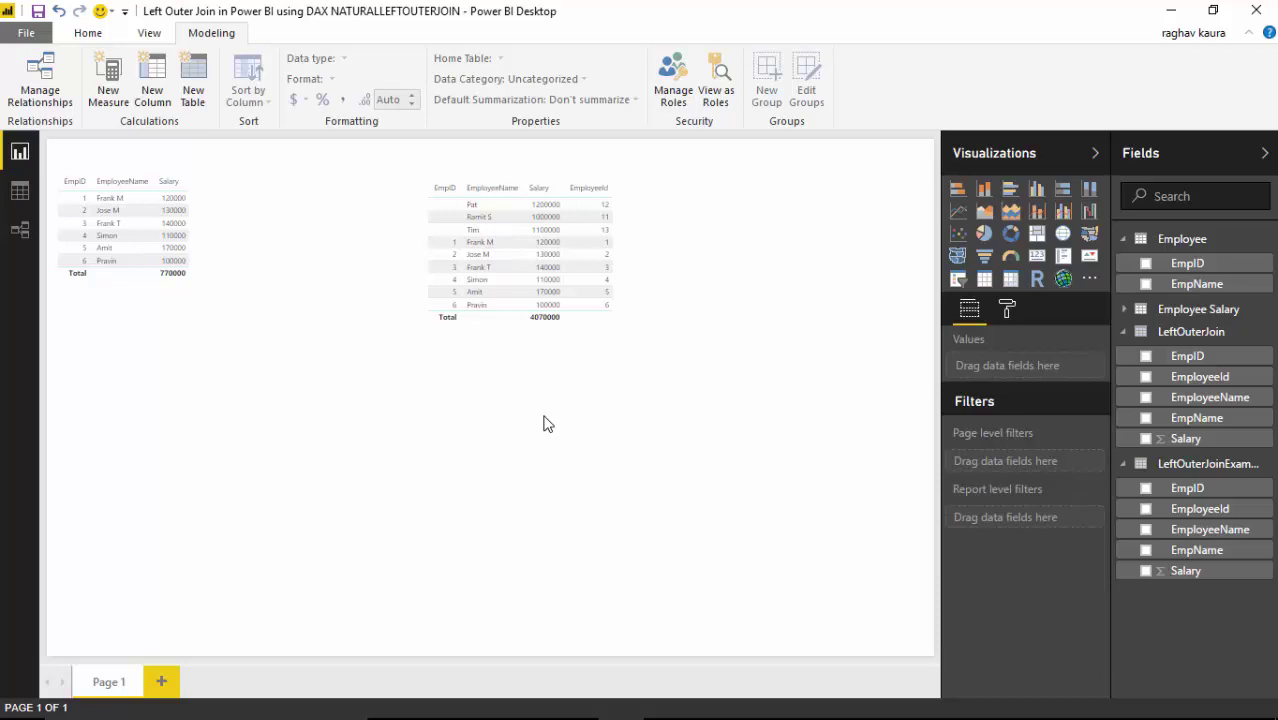
click(491, 172)
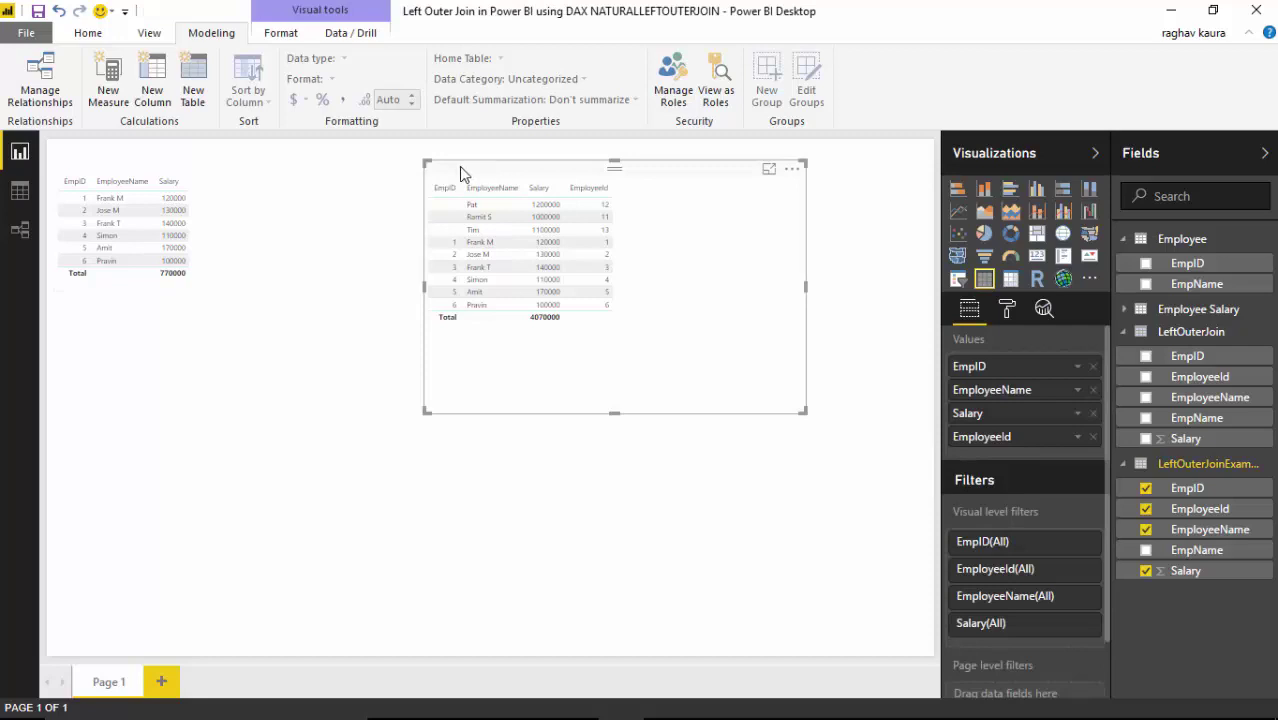